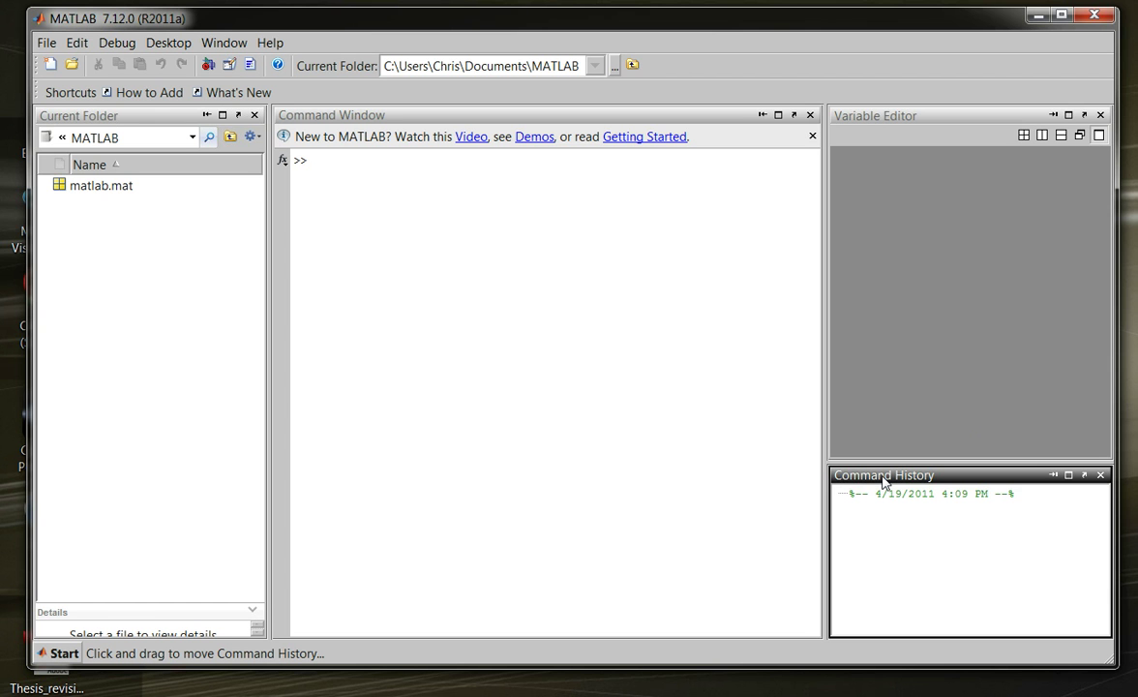
Rearrange the Command History panel and dock it at the bottom right of the desktop
left_click_drag(884, 481, 575, 143)
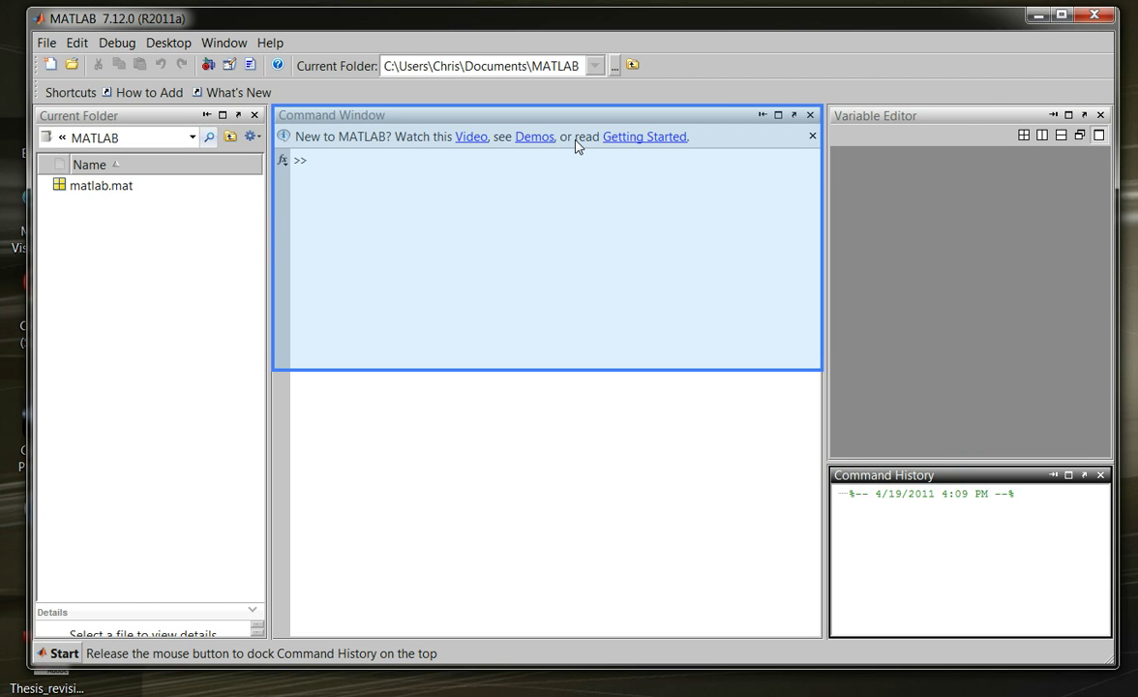
left_click_drag(575, 143, 575, 145)
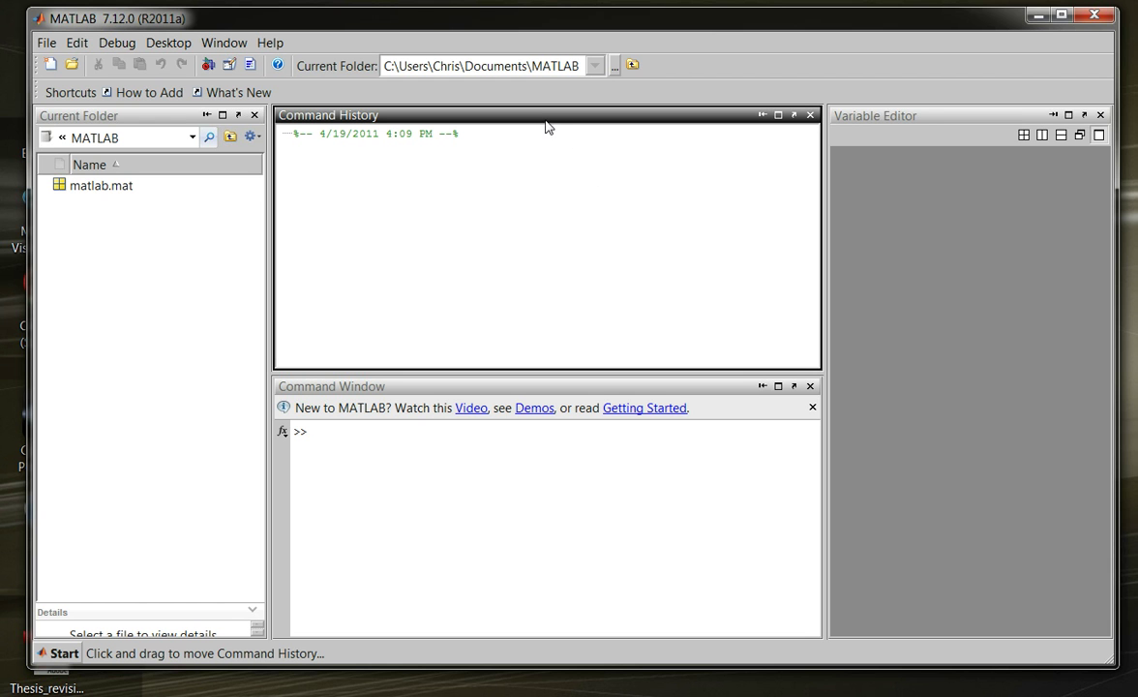
left_click_drag(544, 123, 999, 579)
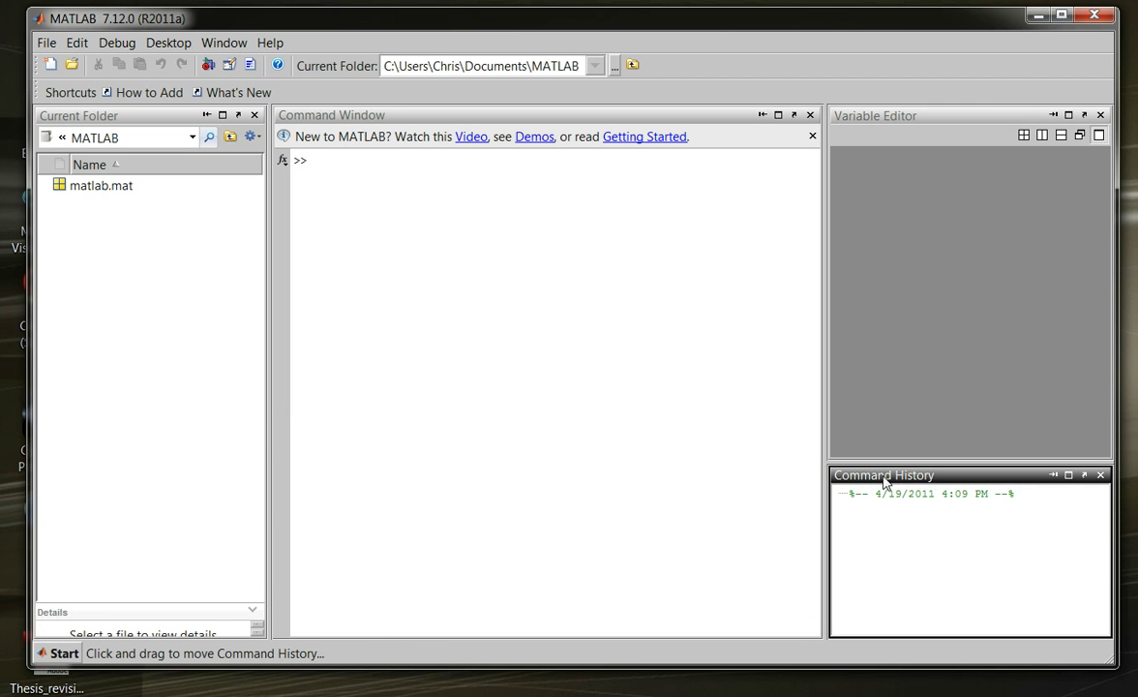
left_click_drag(870, 482, 1110, 192)
mouse_move(1101, 143)
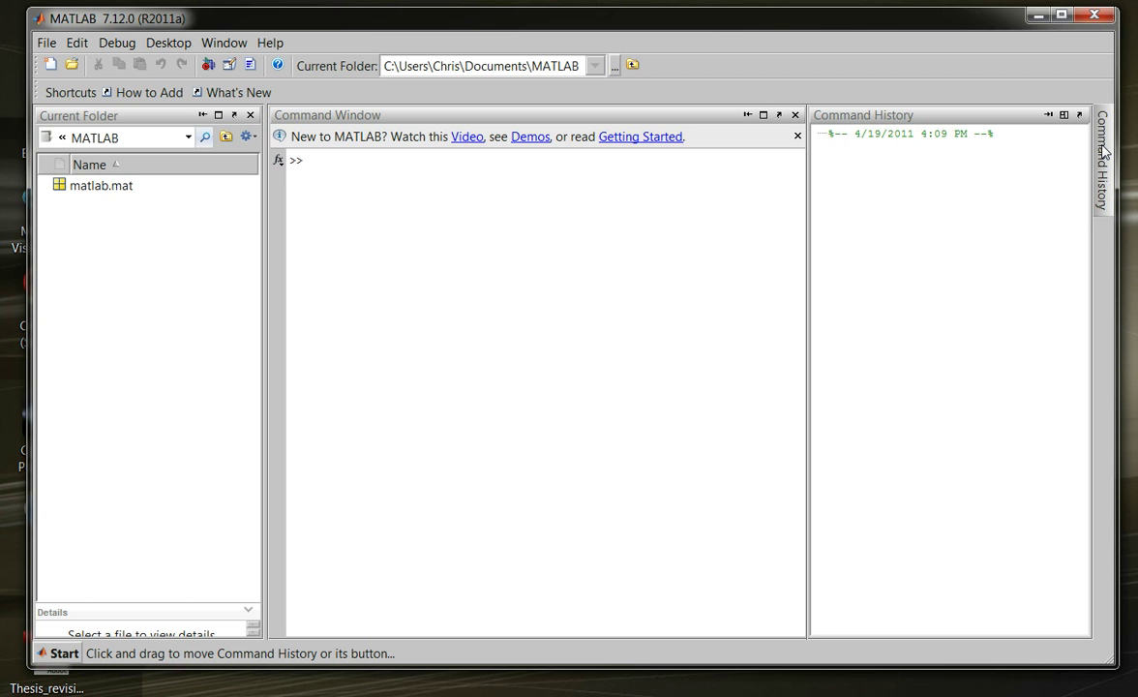
left_click_drag(1103, 153, 959, 566)
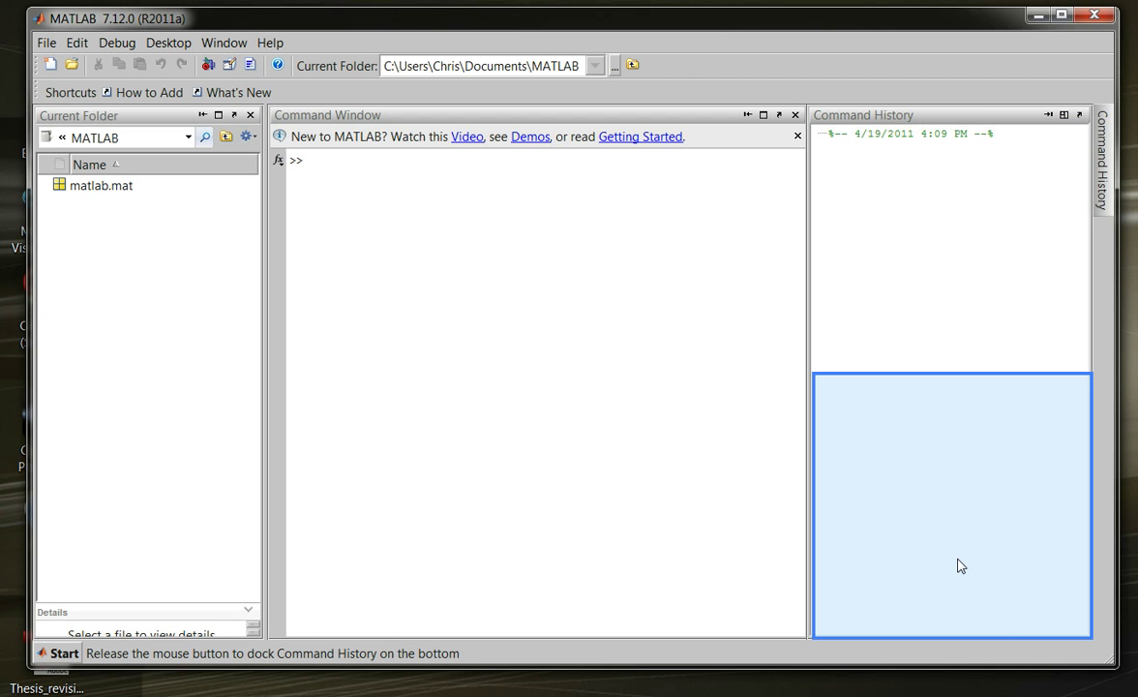
left_click_drag(960, 566, 958, 564)
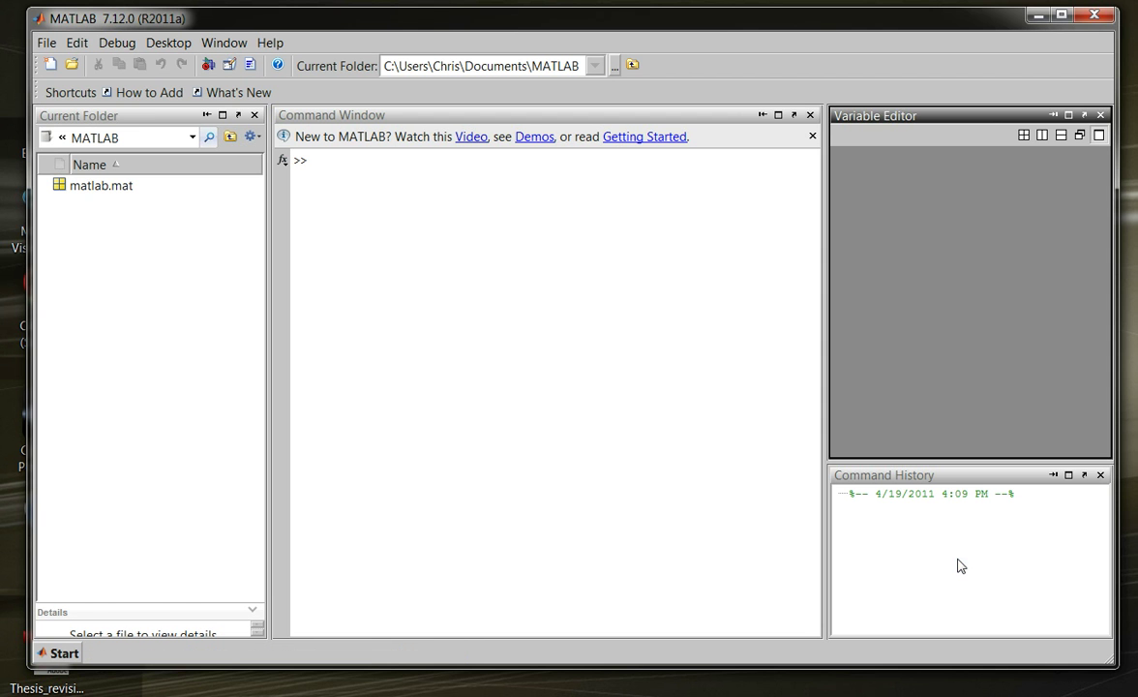
Undock Command History into its own window, then close it and restore the main MATLAB window
left_click(1085, 478)
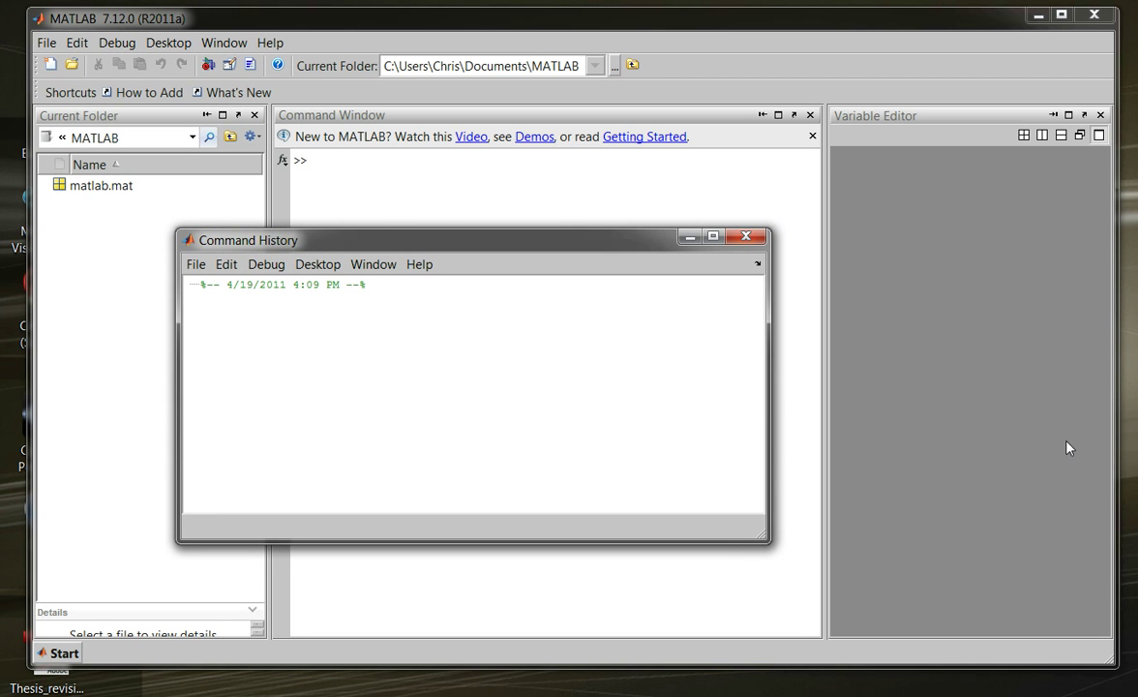
left_click_drag(447, 226, 501, 382)
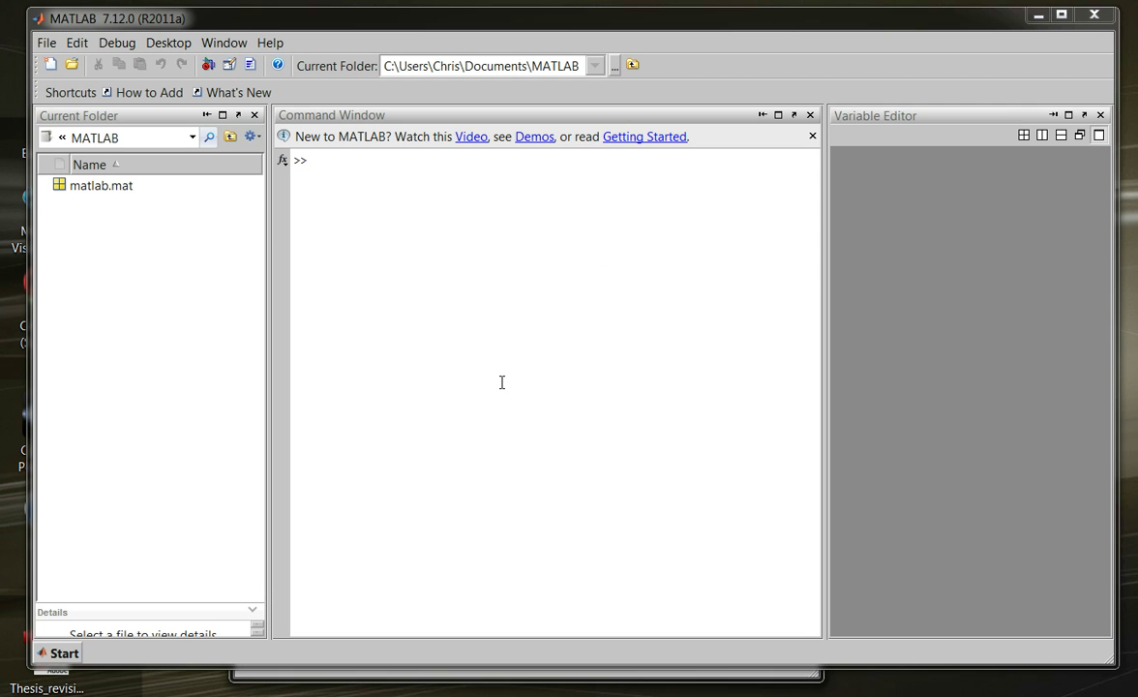
left_click(502, 685)
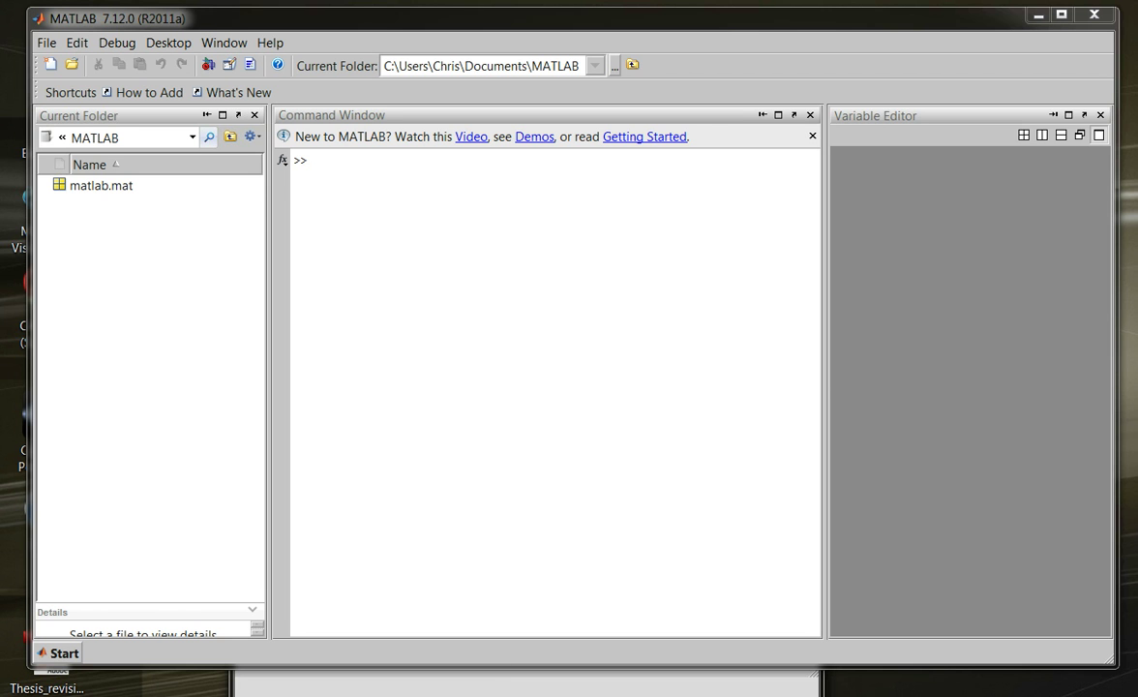
left_click(1038, 16)
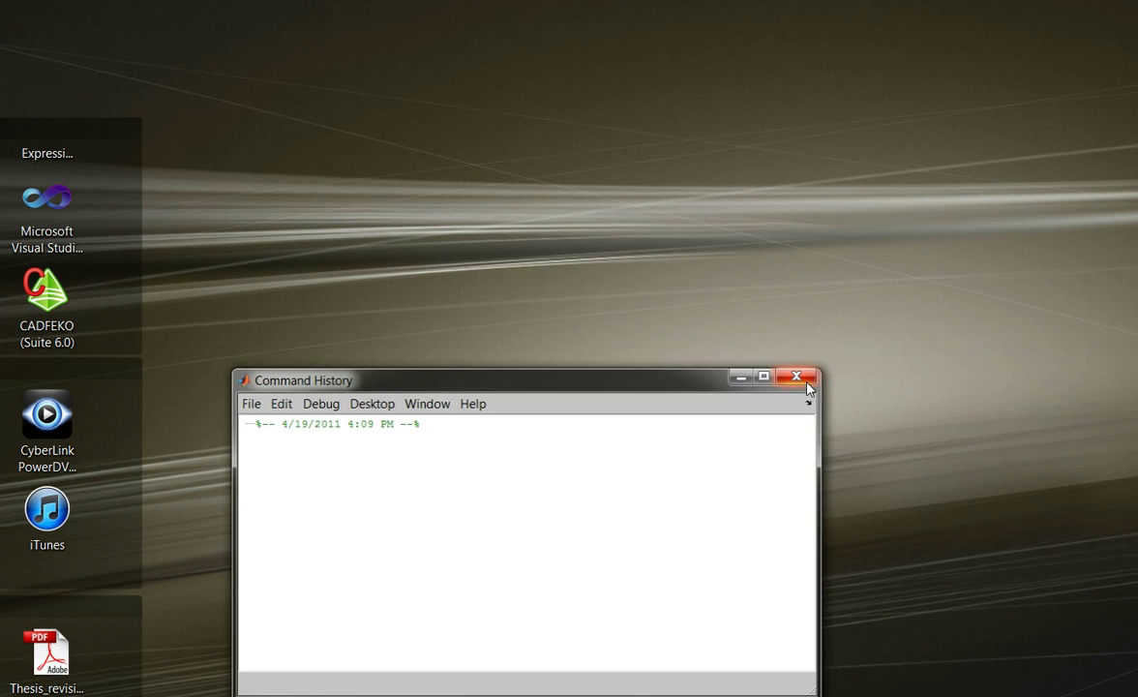
left_click(797, 378)
key("alt+Tab")
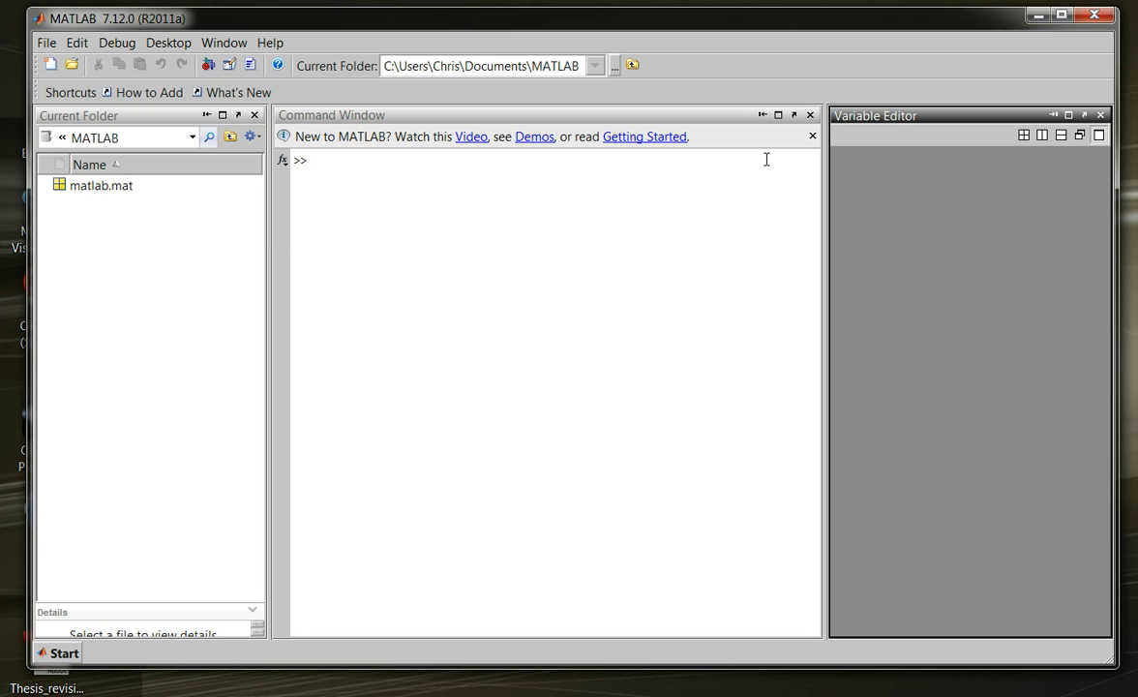
Reopen Command History from the desktop panel list and dock it back into the main window
left_click(167, 42)
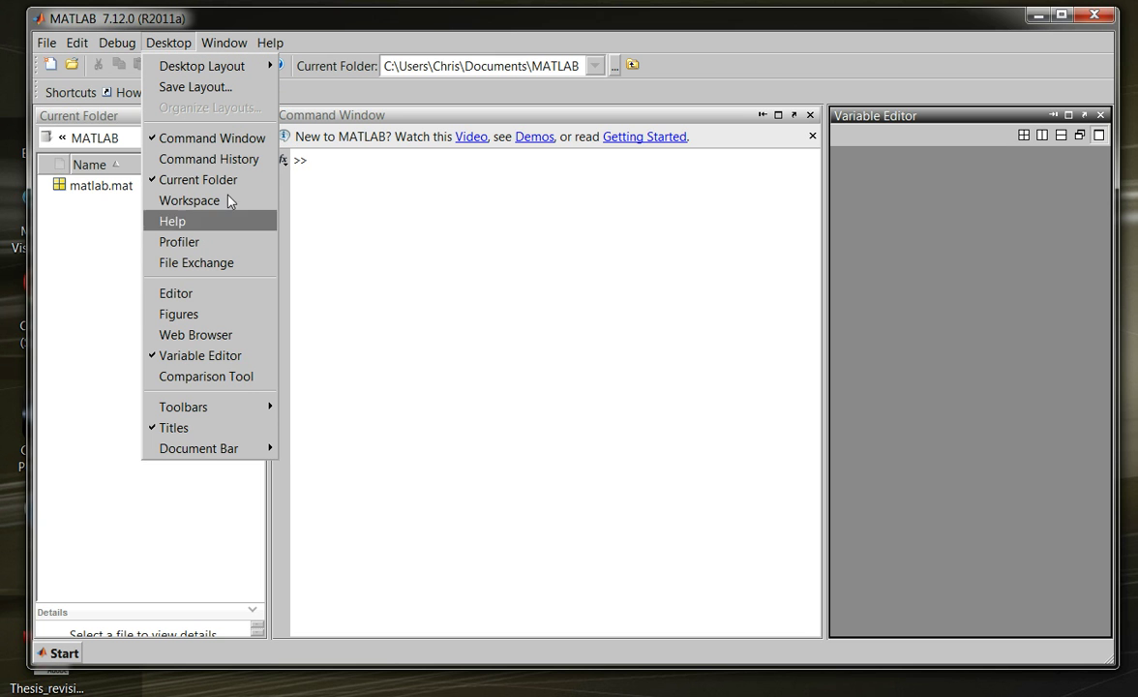
left_click(237, 159)
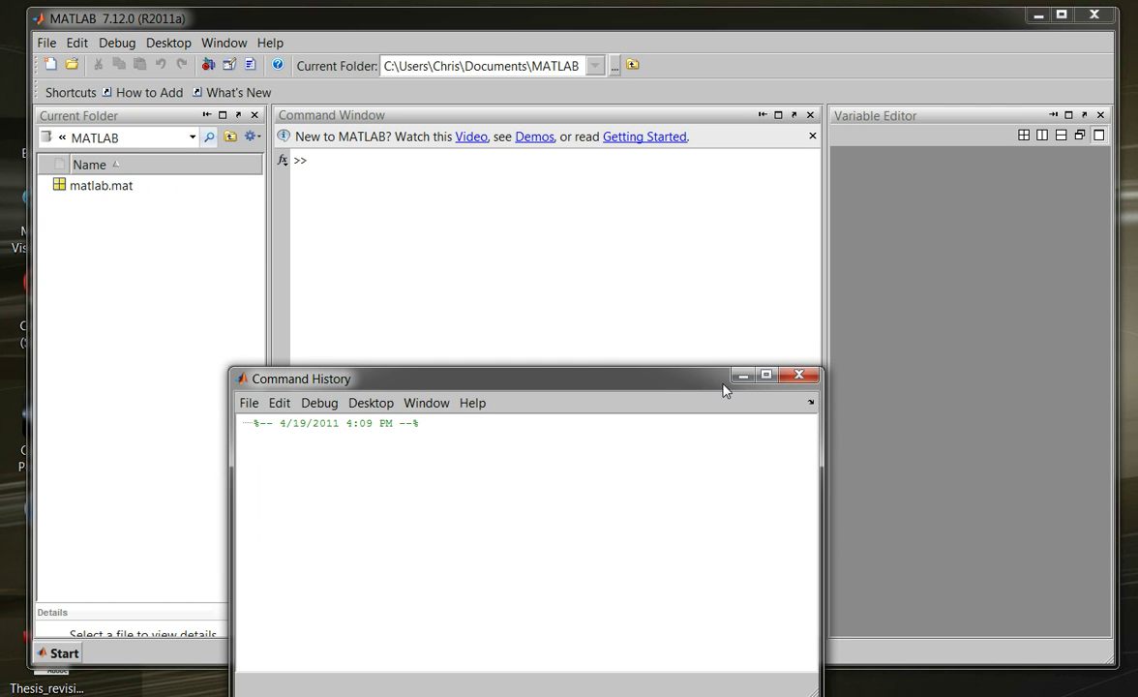
left_click_drag(726, 389, 628, 190)
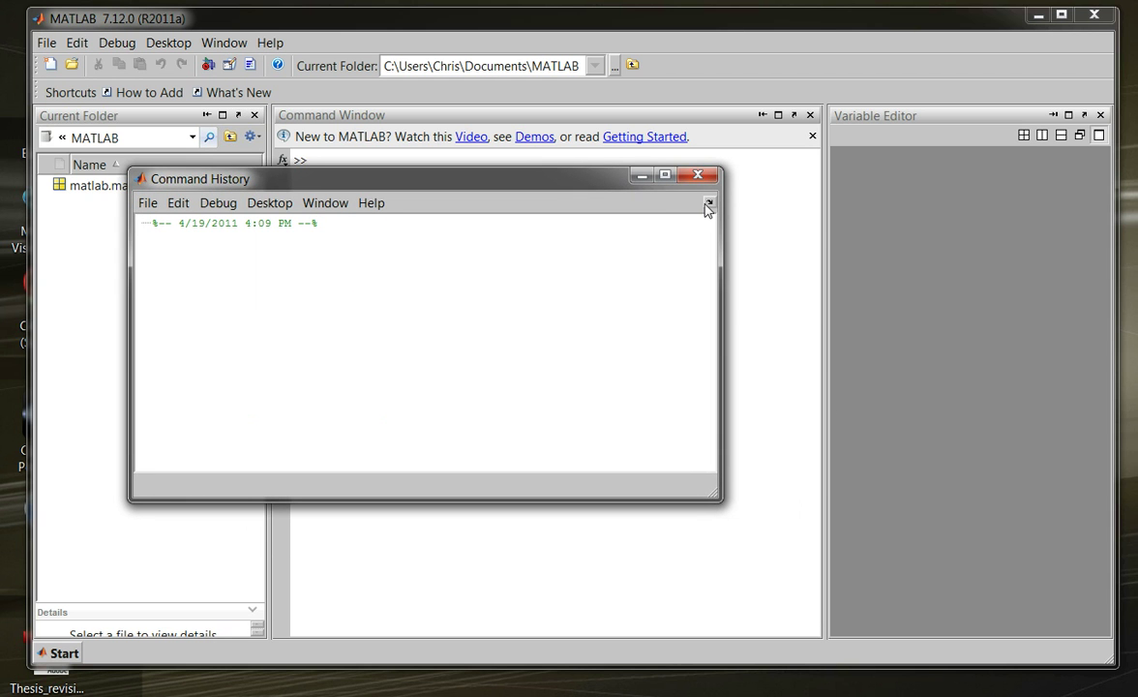
left_click(708, 206)
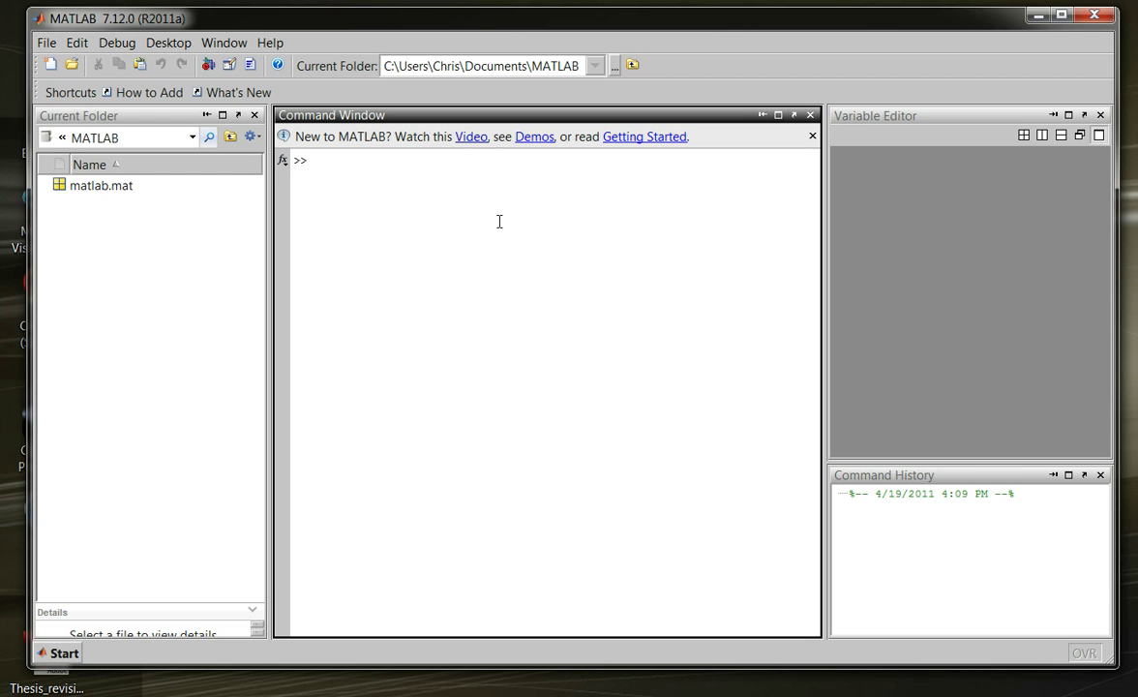
Evaluate 34838904, then run 'guess what I like potatoes', which fails as an undefined function
type("34838904")
key("Return")
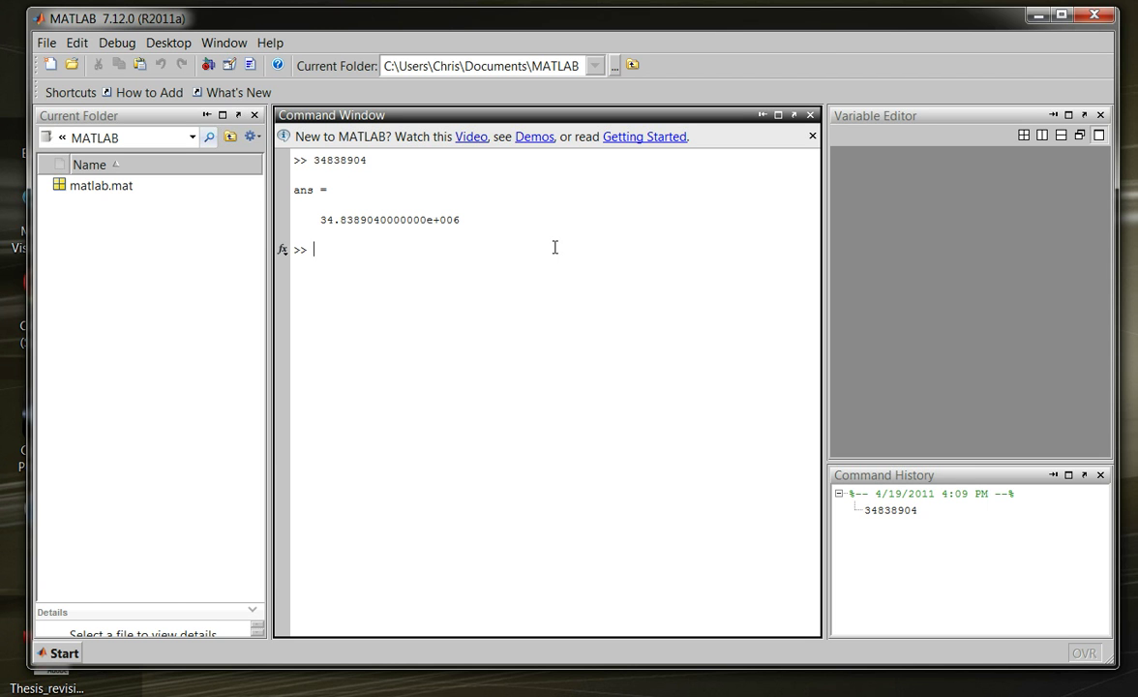
type("guess what I like potat")
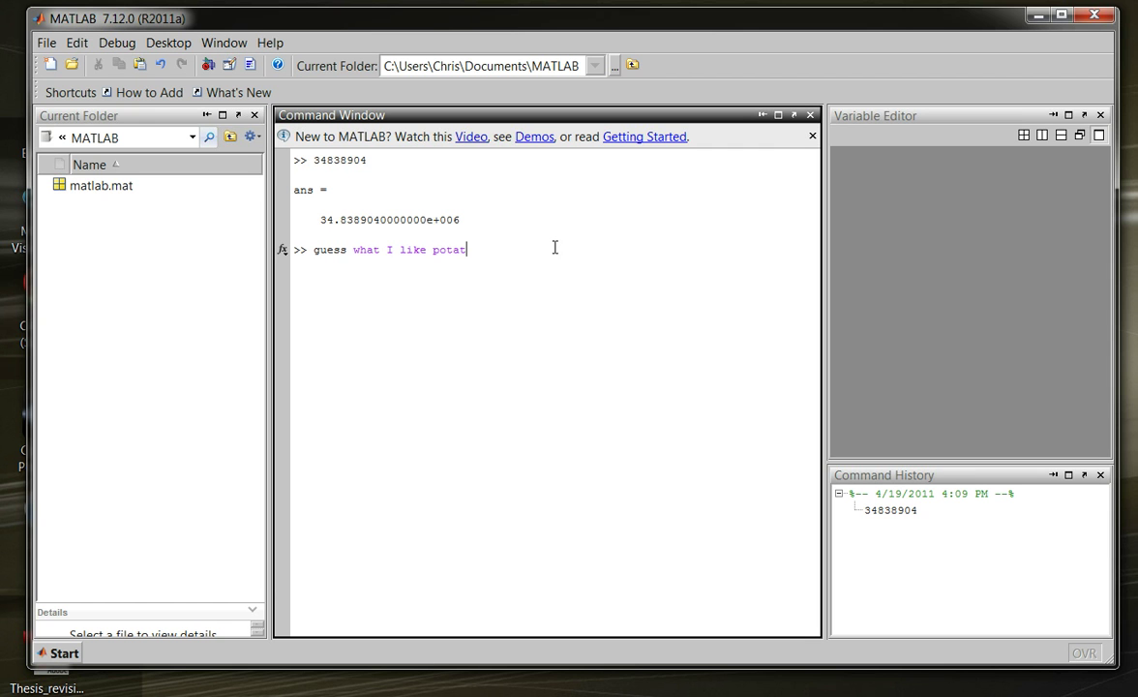
type("oes")
key("Return")
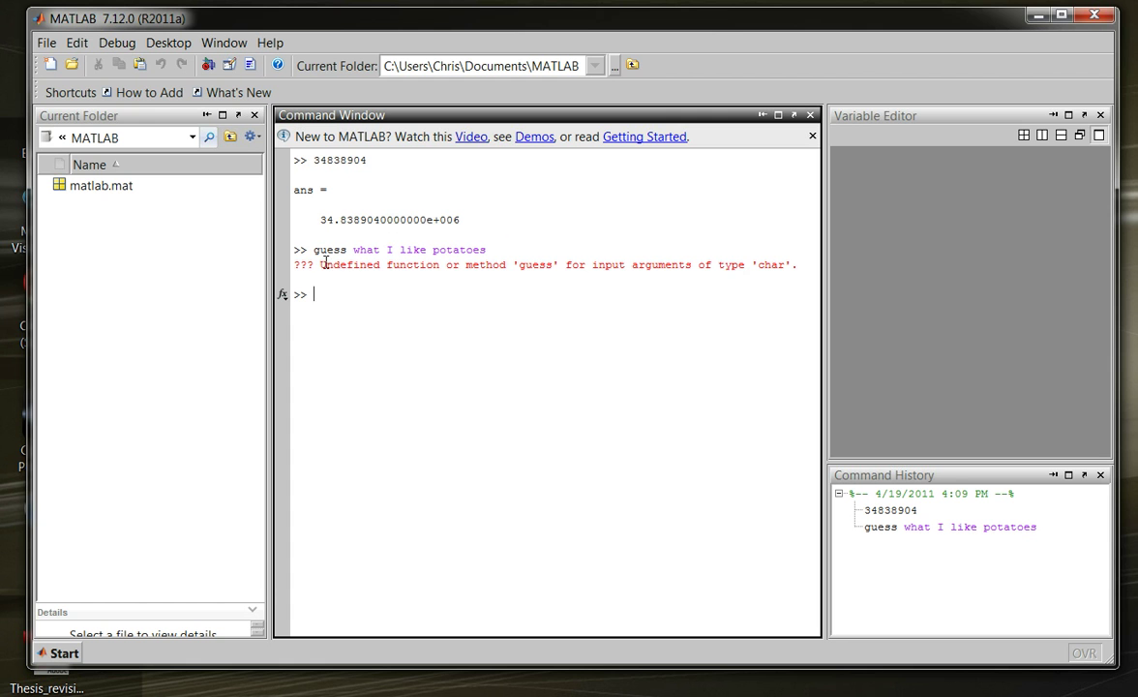
Select and deselect the guess command line and its error text in the Command Window
left_click_drag(312, 250, 464, 267)
left_click(424, 272)
left_click_drag(388, 277, 313, 250)
left_click(527, 356)
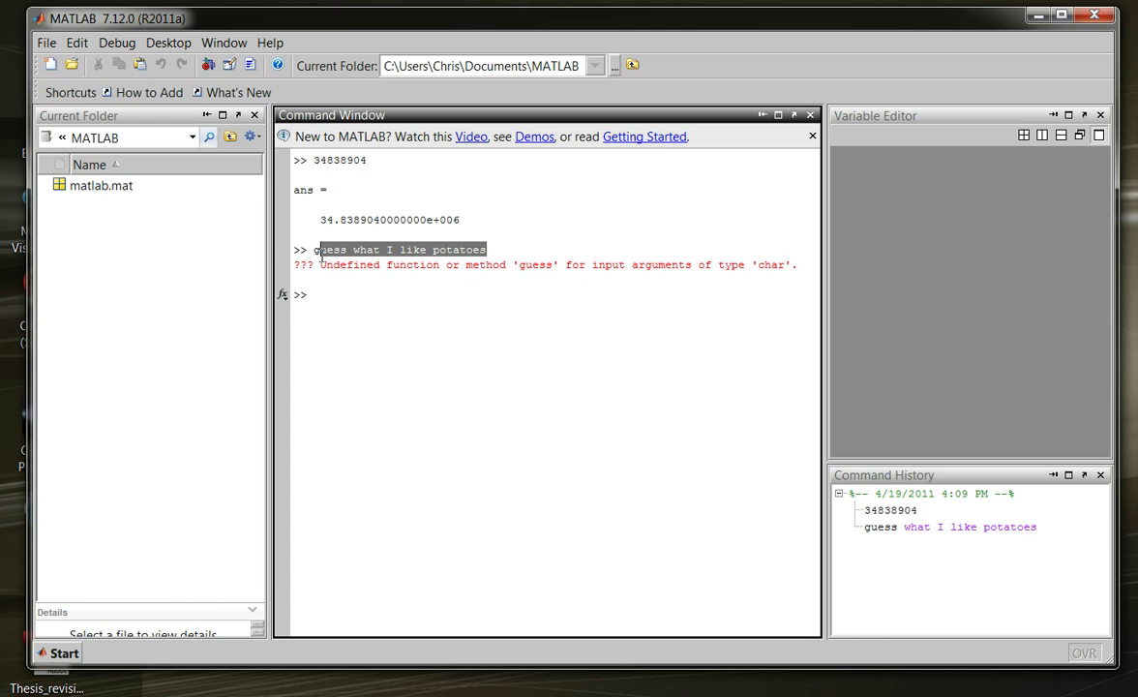
left_click(365, 282)
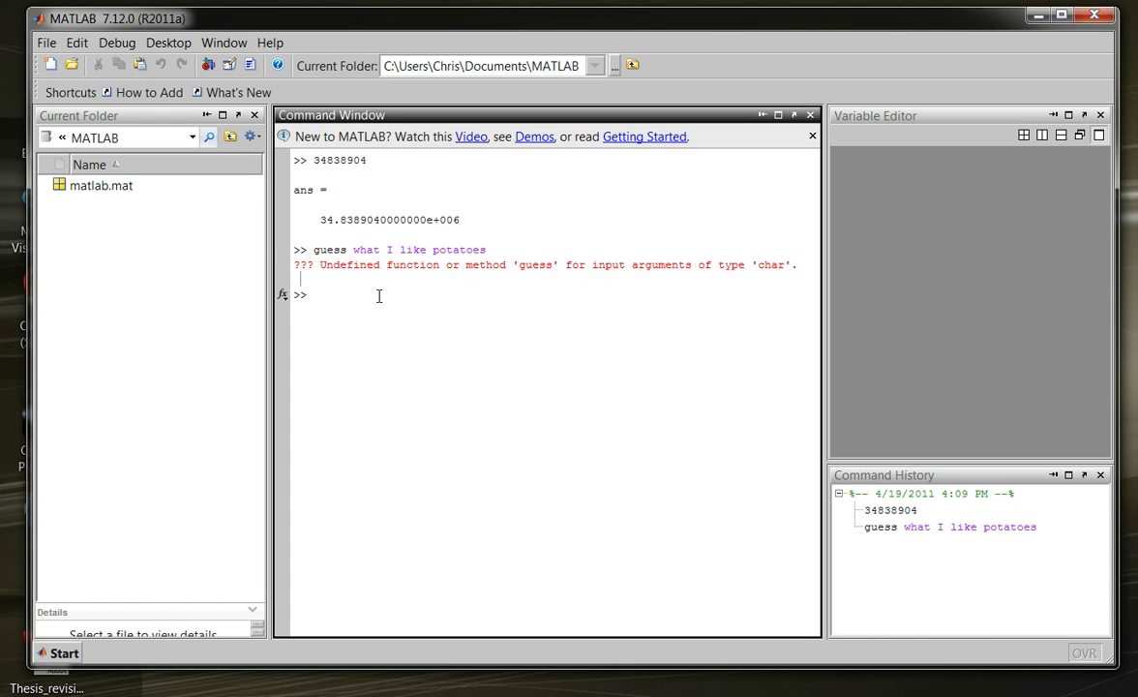
left_click(378, 295)
left_click_drag(326, 250, 445, 249)
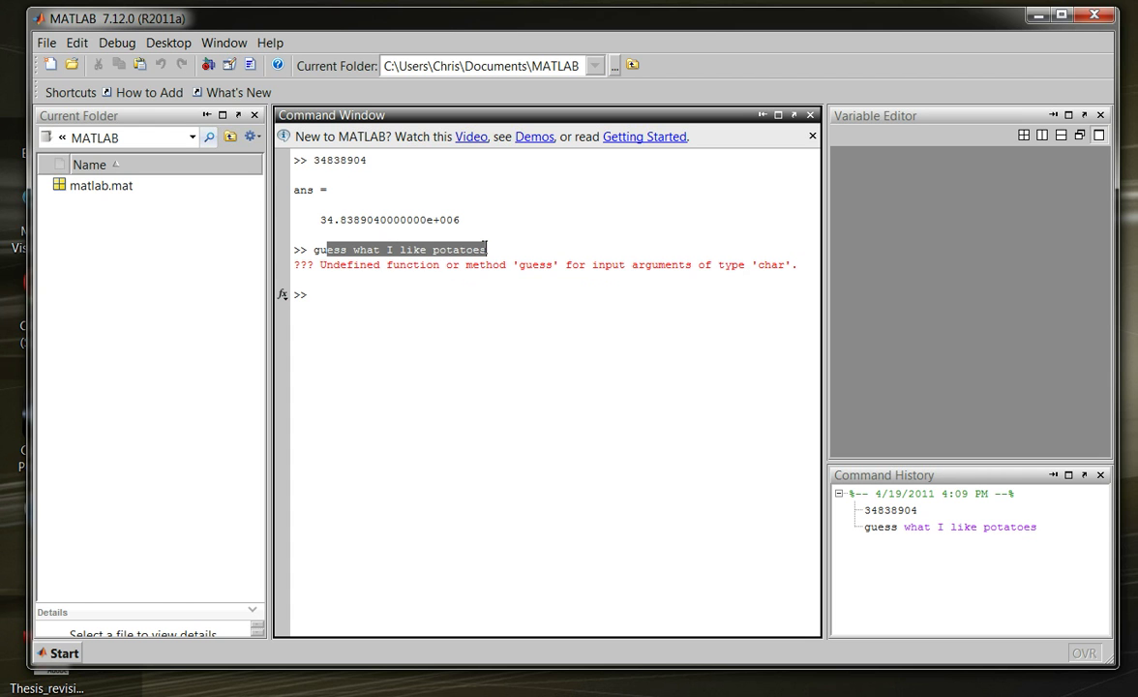
left_click(440, 299)
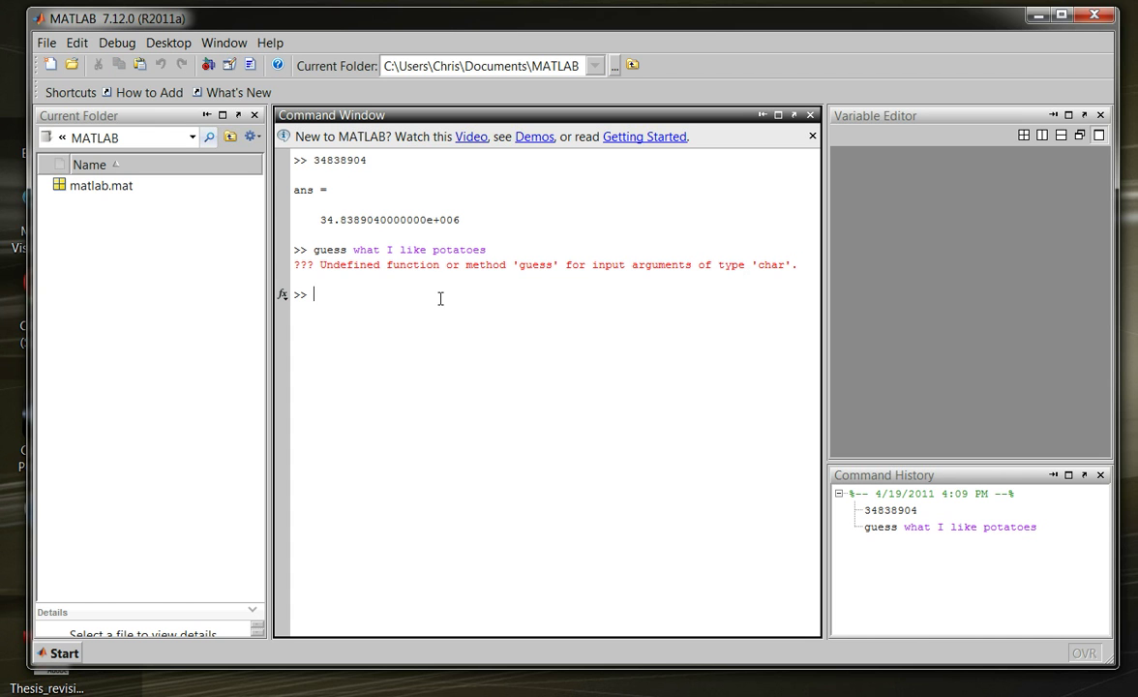
Rerun 34838904 from Command History and drag 'guess what I like potatoes' into the console to run it
double_click(890, 511)
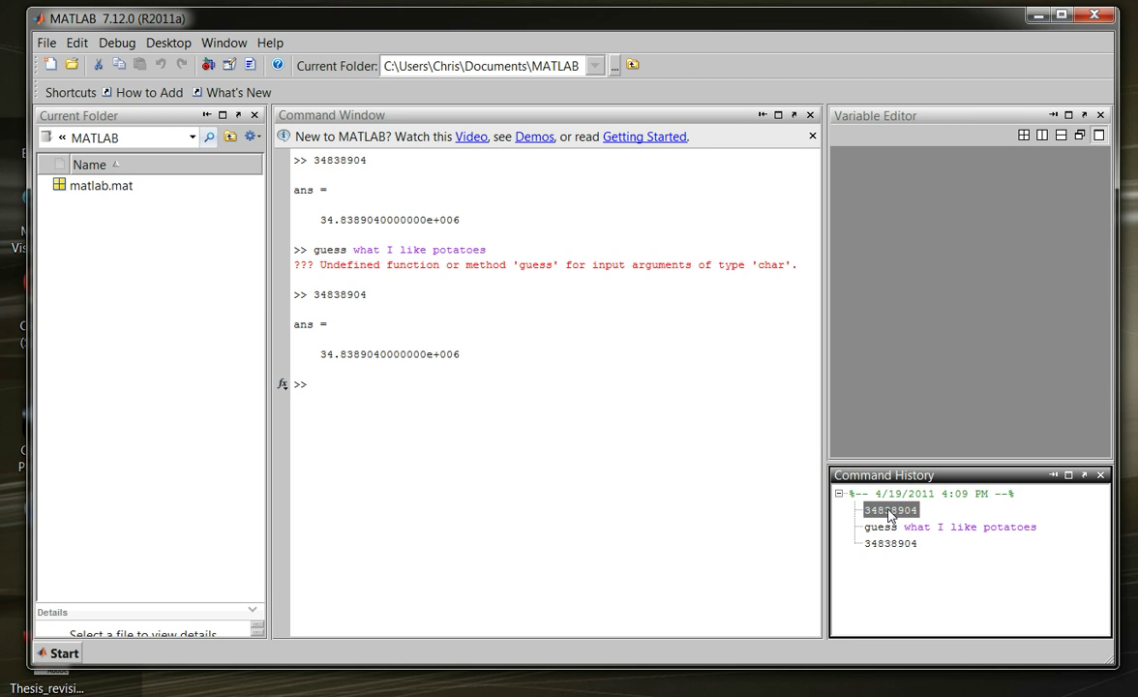
left_click_drag(879, 530, 414, 401)
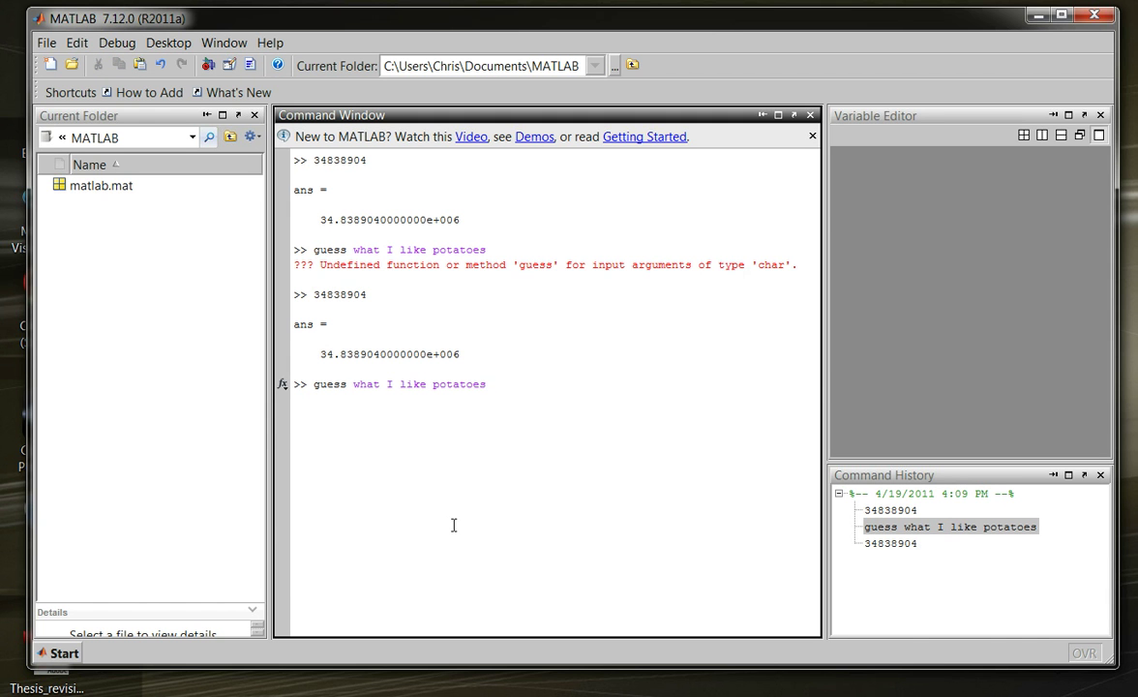
key("Return")
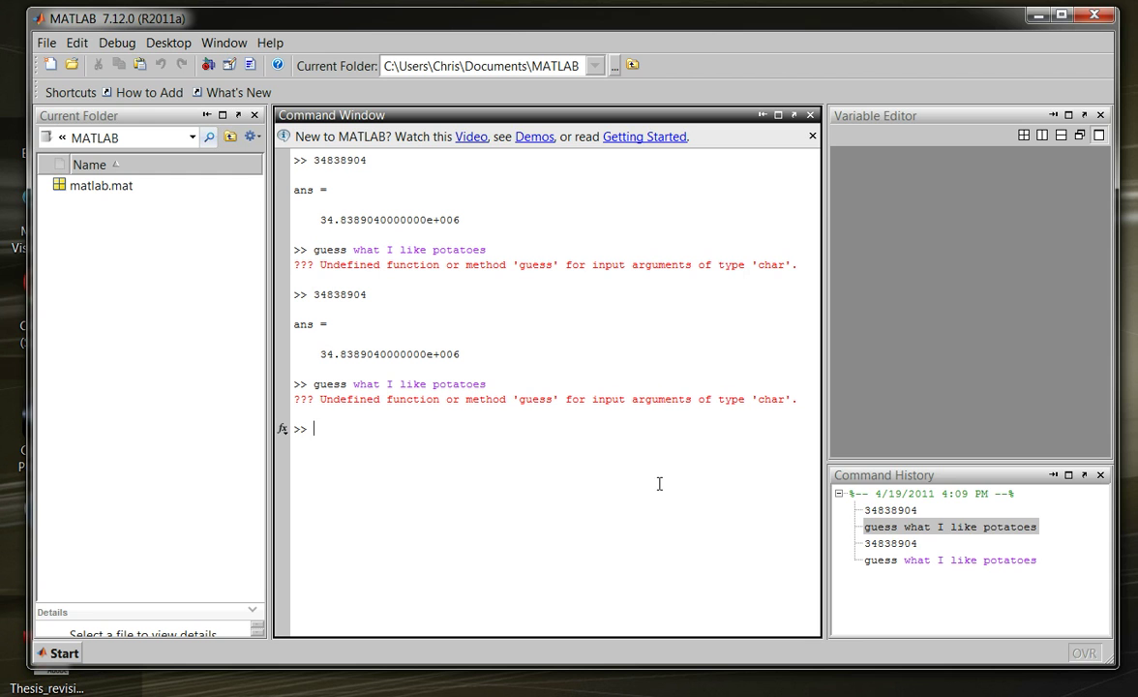
Step through the 34838904 and guess command entries in Command History
left_click(890, 510)
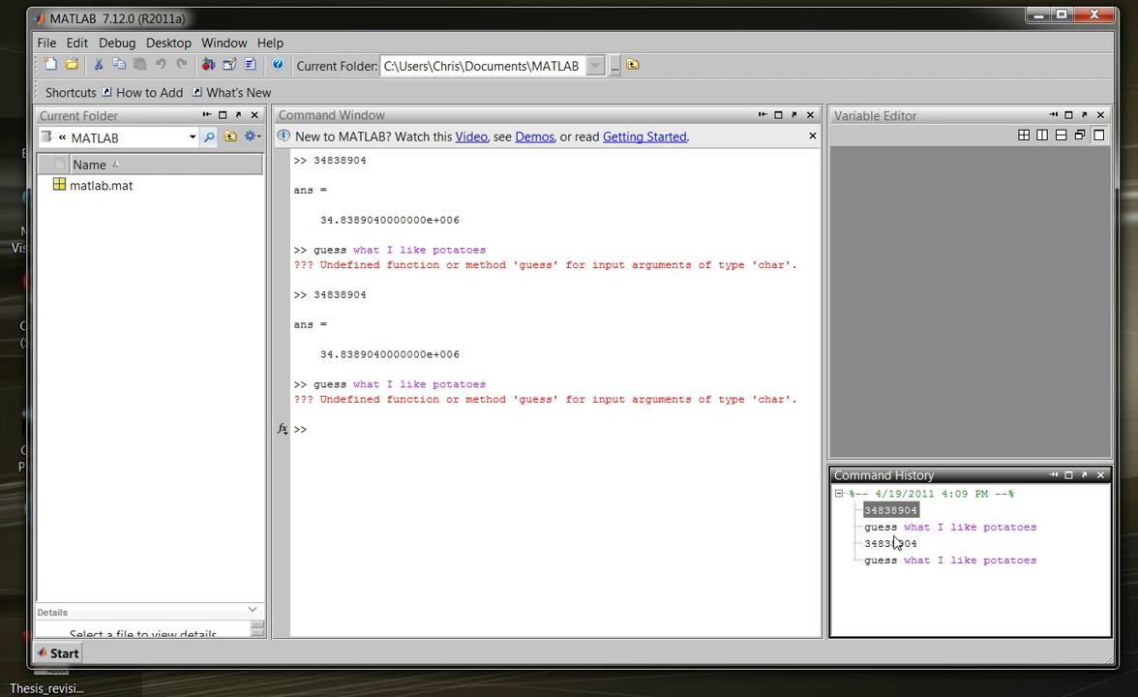
left_click(895, 542)
key("Up")
key("Up")
key("Down")
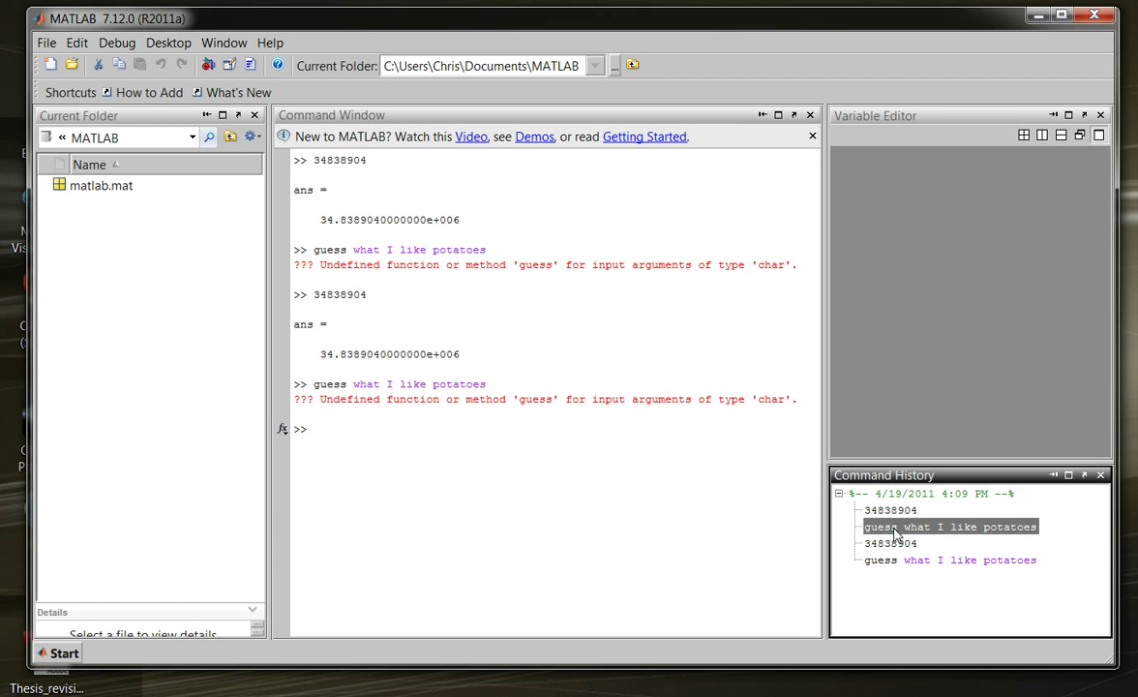
left_click(894, 543)
left_click(898, 560)
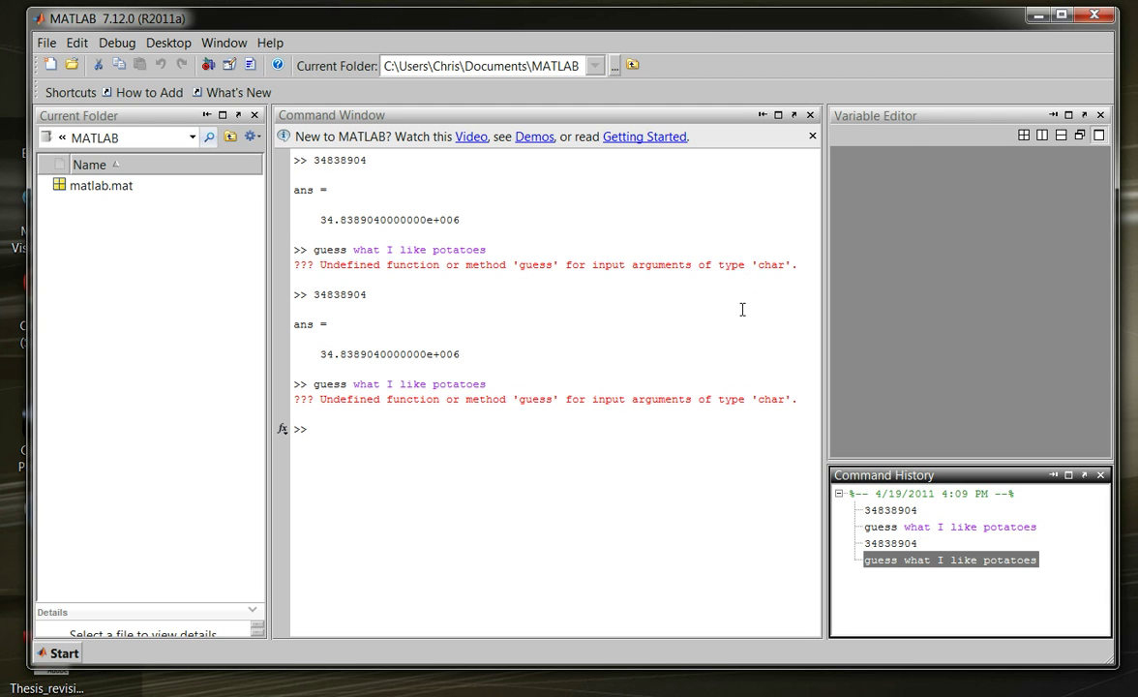
left_click(902, 119)
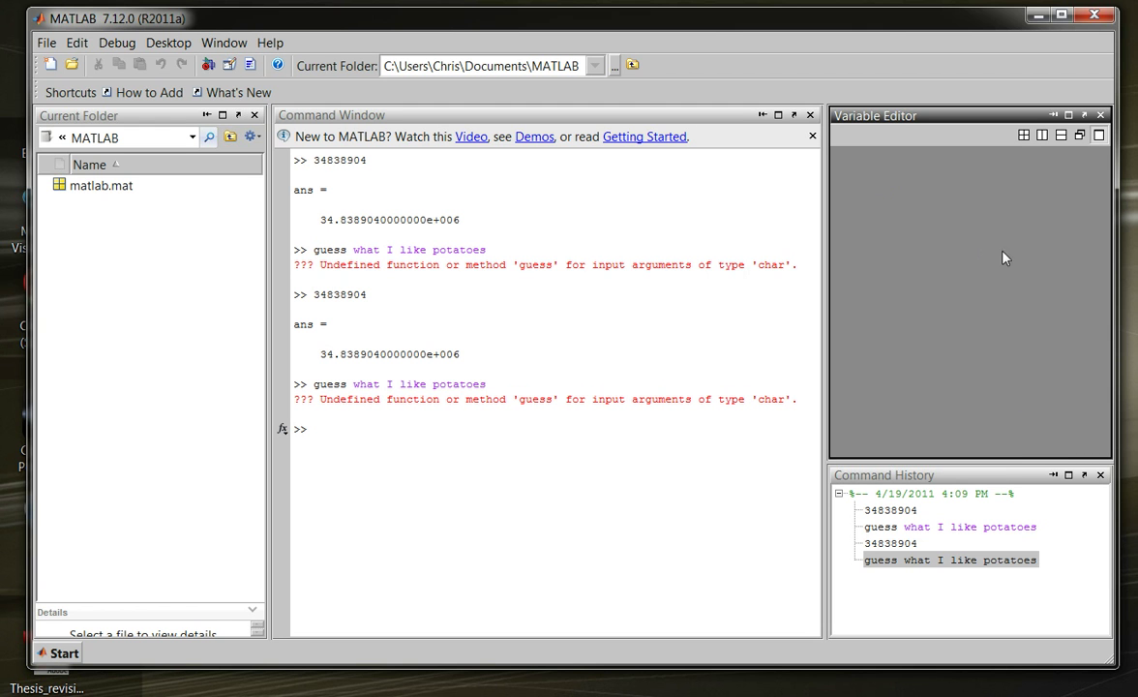
Make the Current Folder panel active
left_click(231, 365)
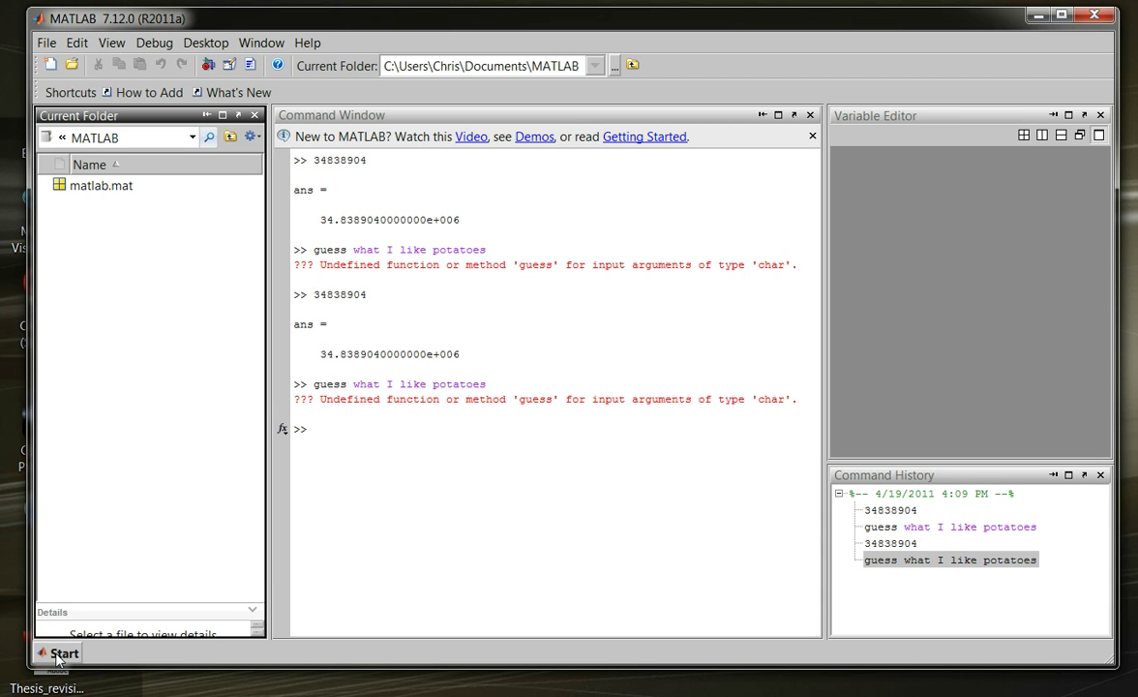
left_click(64, 654)
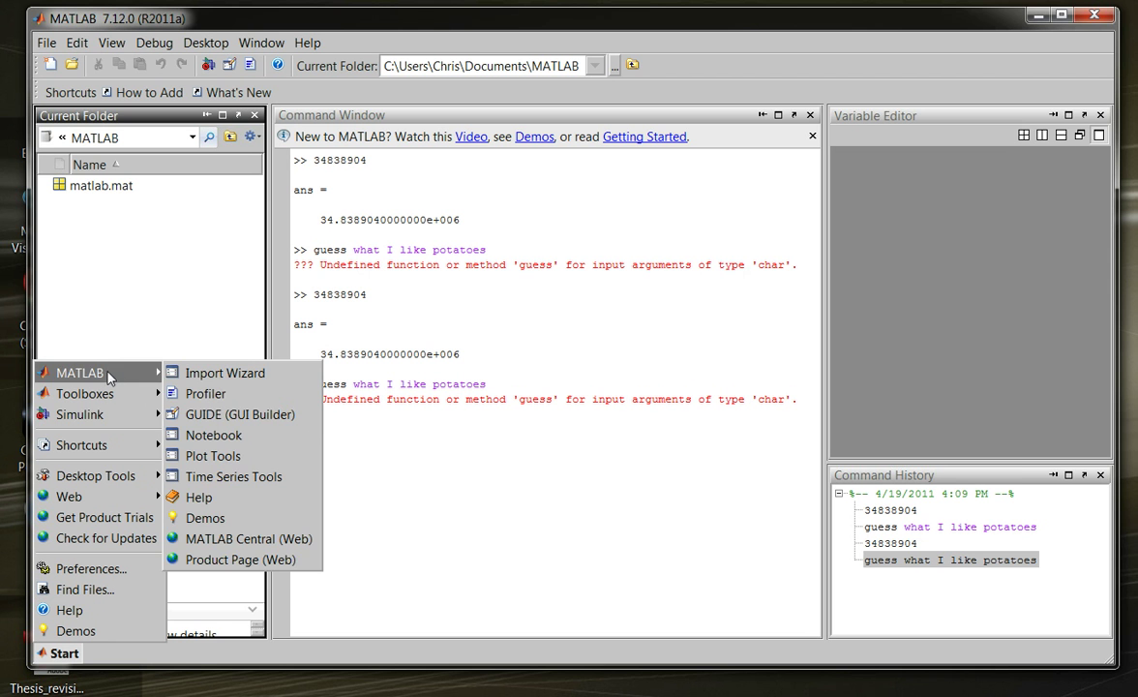
mouse_move(101, 393)
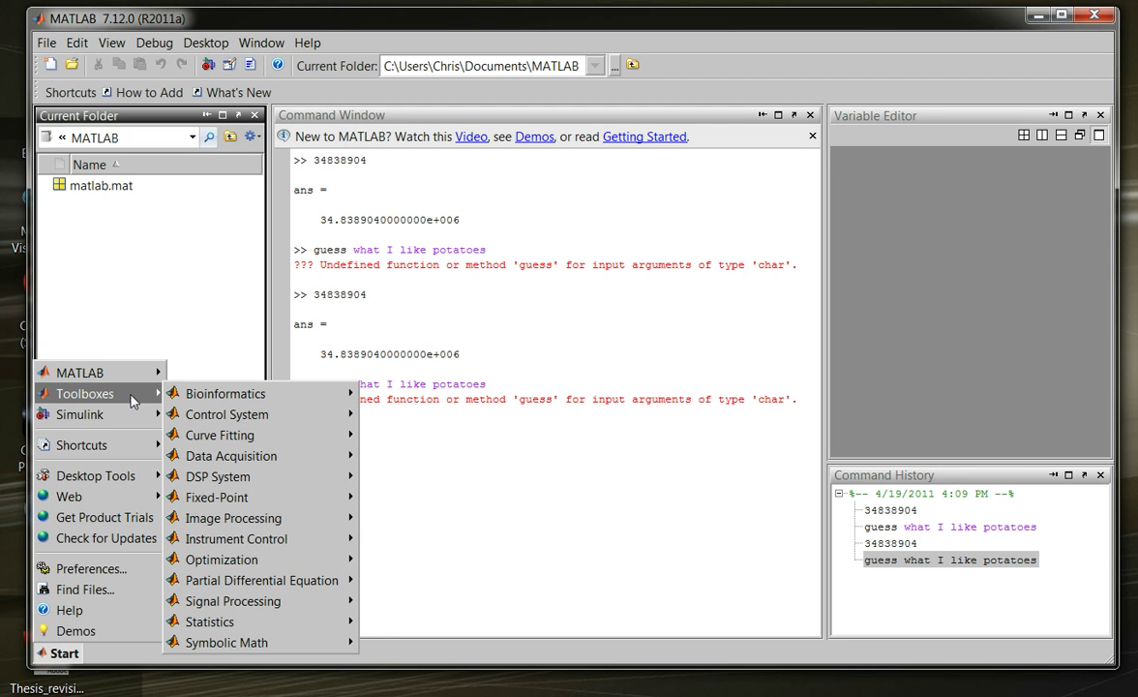
mouse_move(175, 398)
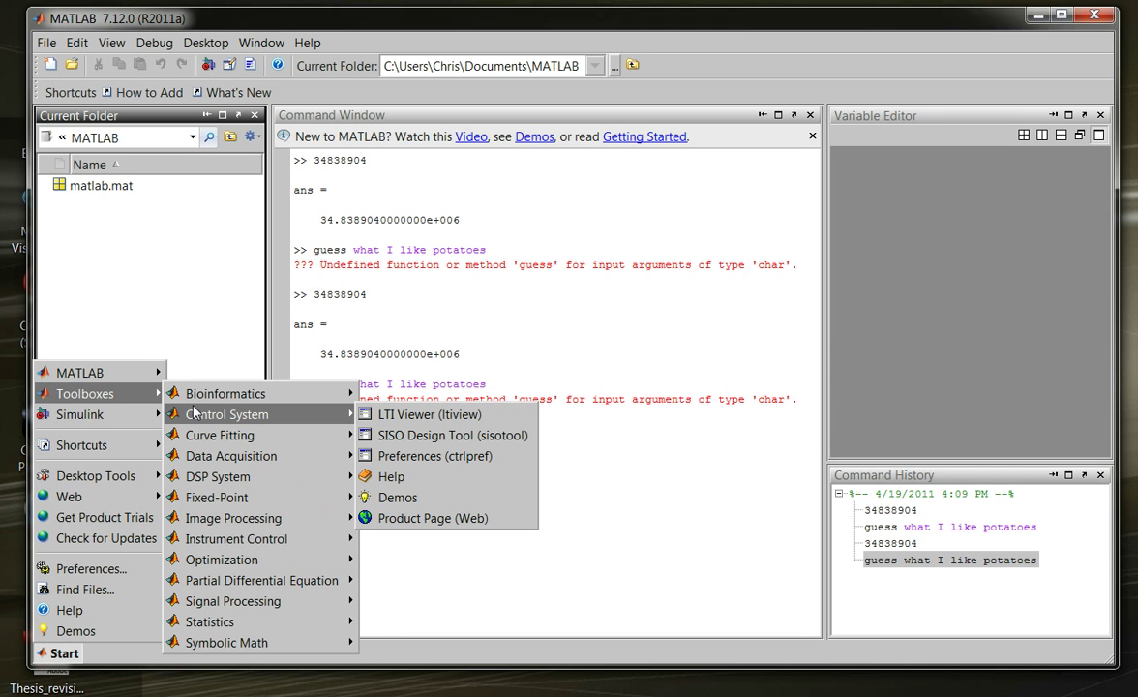
mouse_move(197, 455)
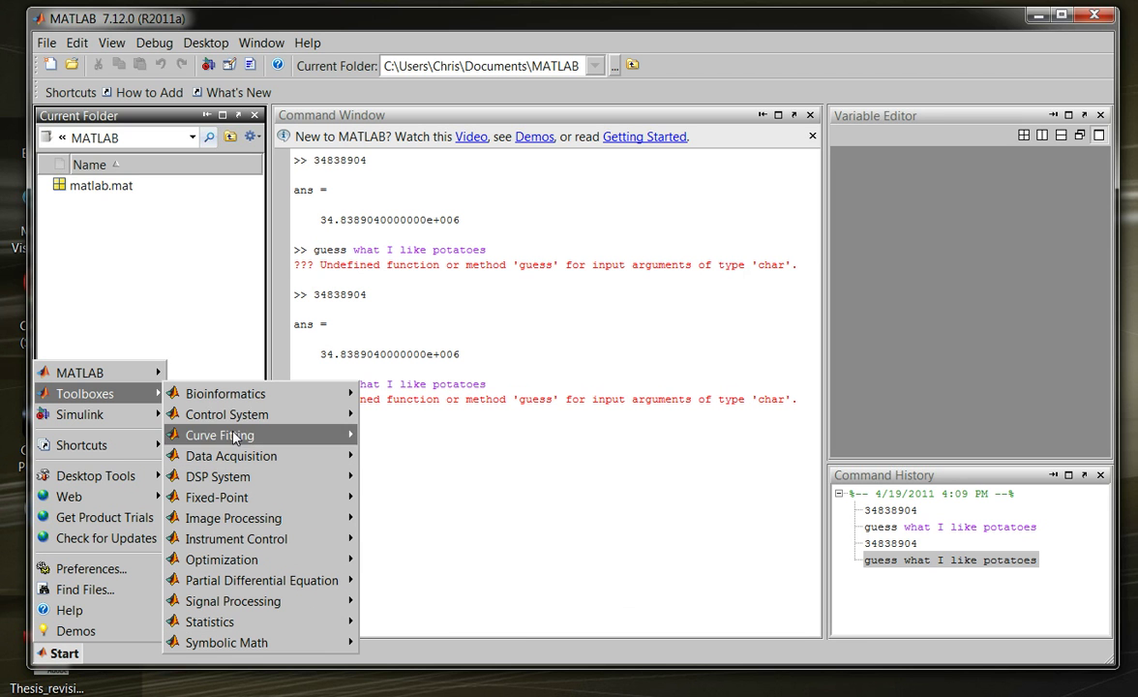
mouse_move(242, 399)
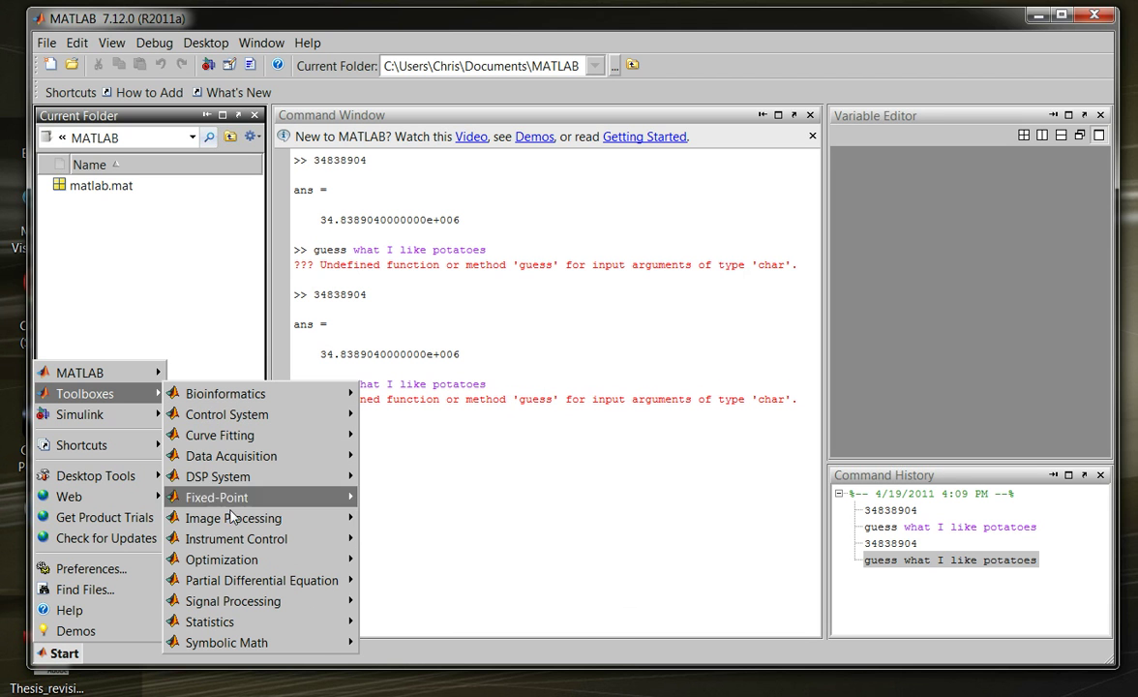
mouse_move(230, 567)
mouse_move(218, 593)
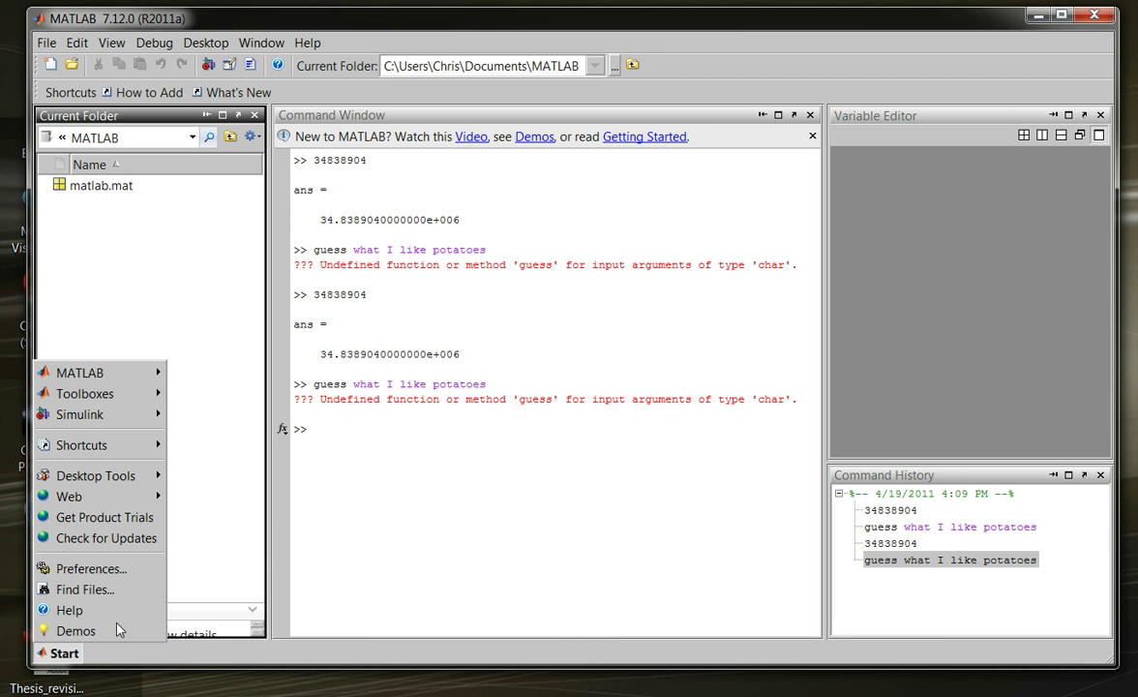
Dismiss the Start menu and move from the File menu across to the Desktop menu
left_click(328, 516)
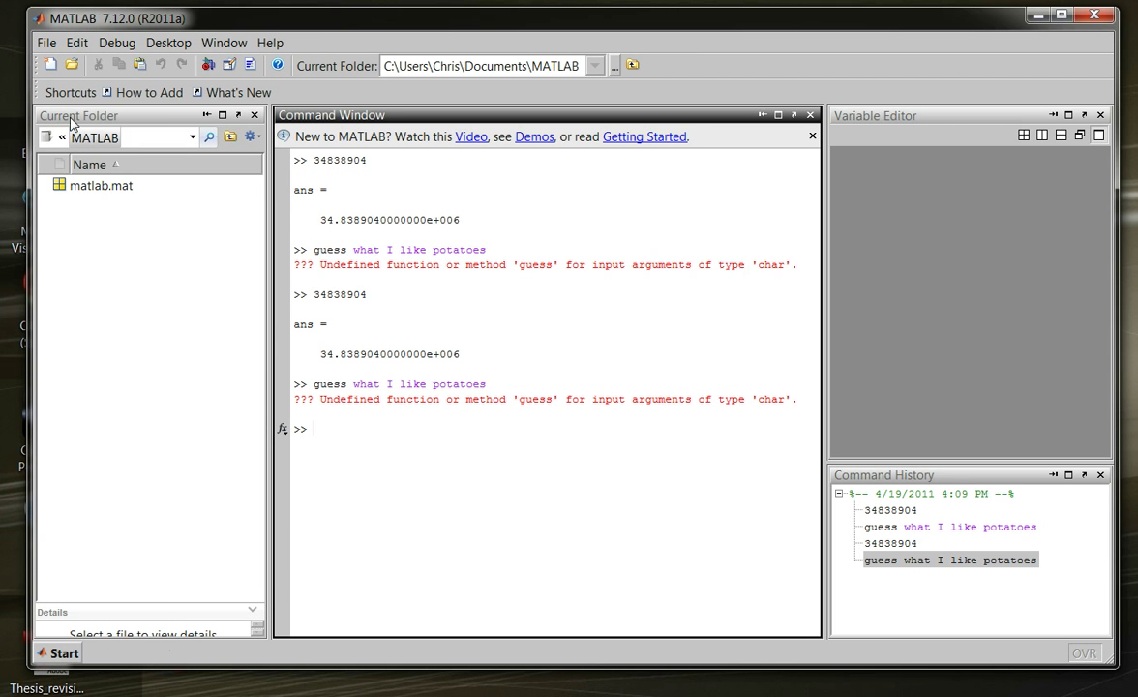
left_click(46, 44)
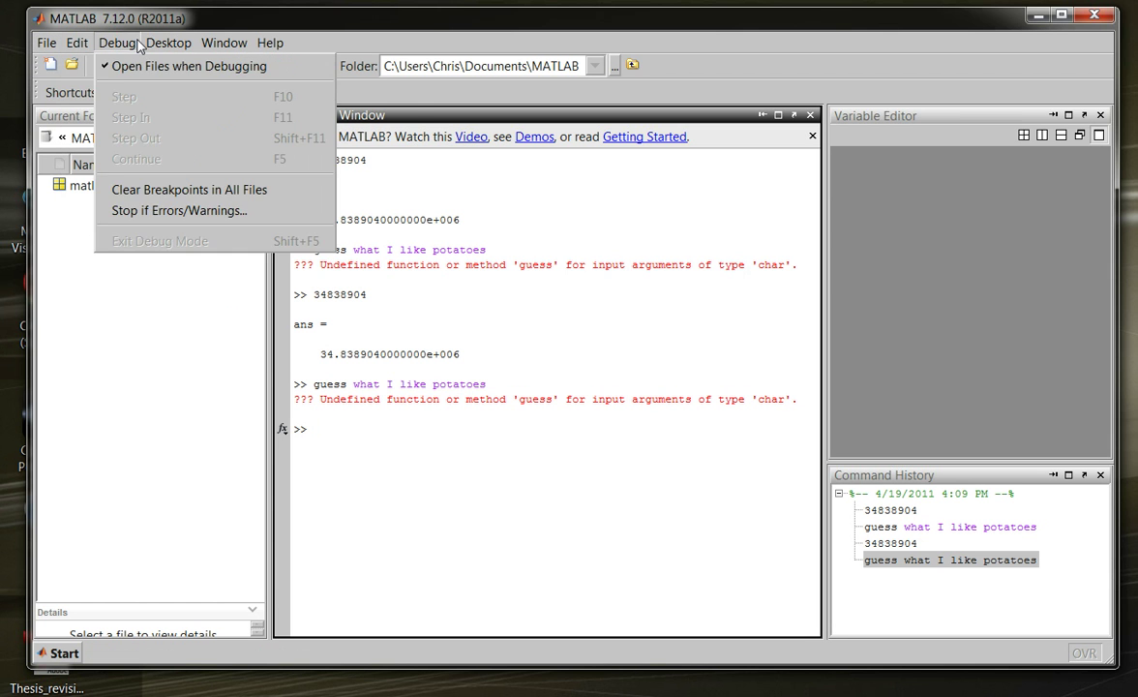
mouse_move(153, 44)
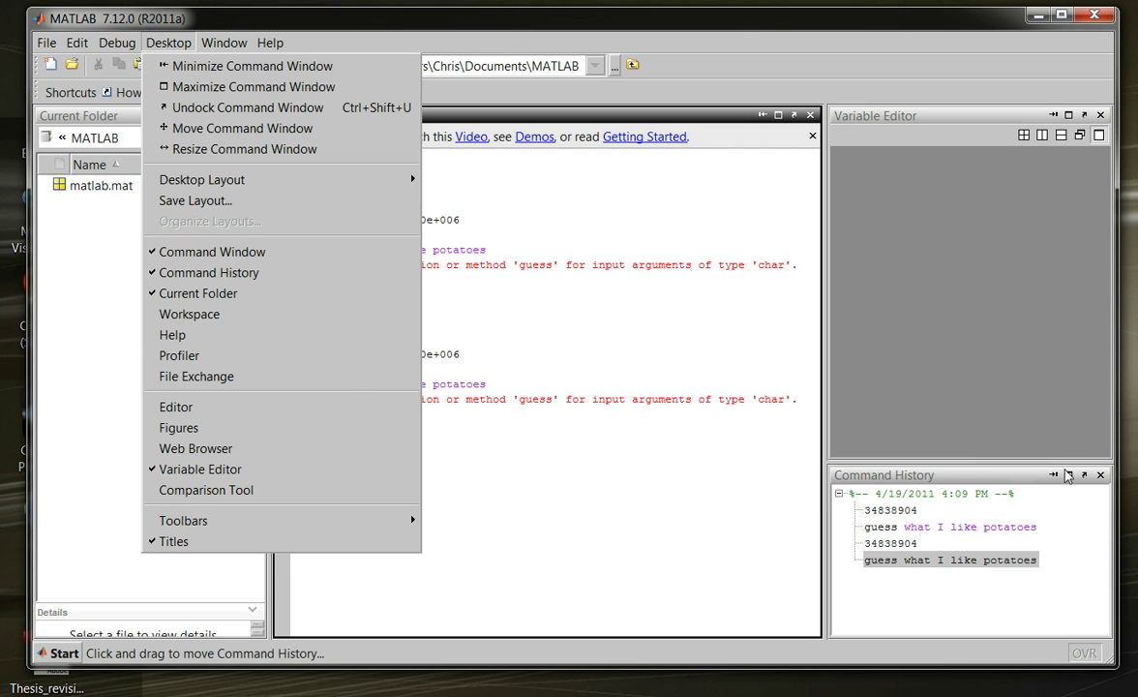
left_click(1100, 474)
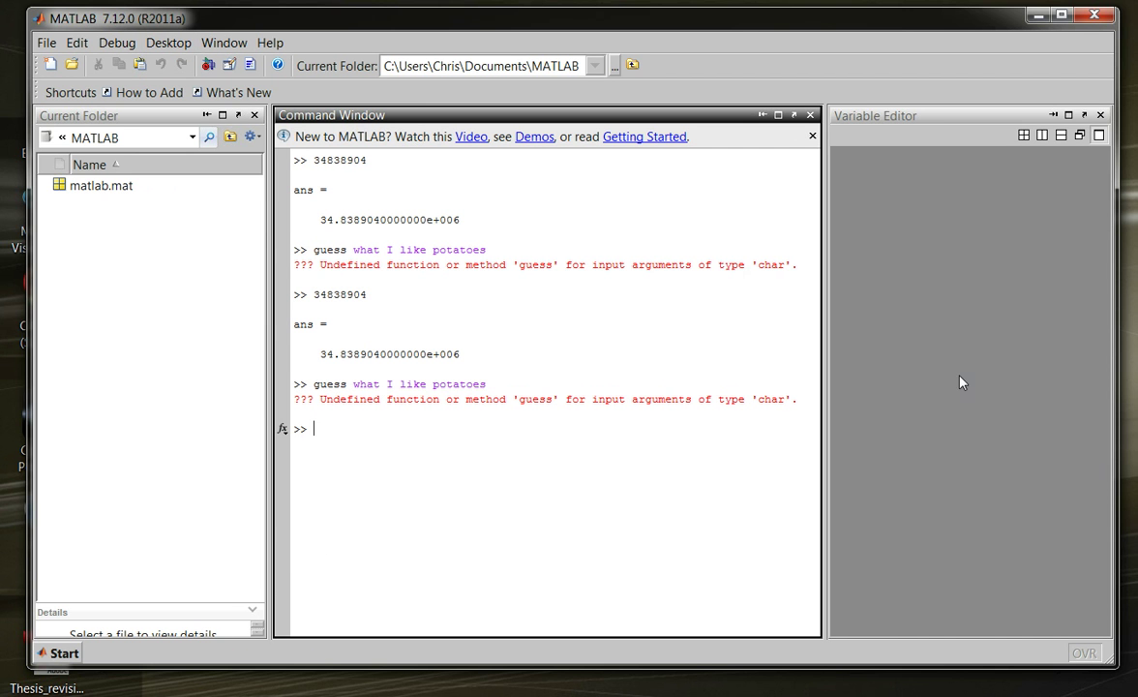
left_click(161, 49)
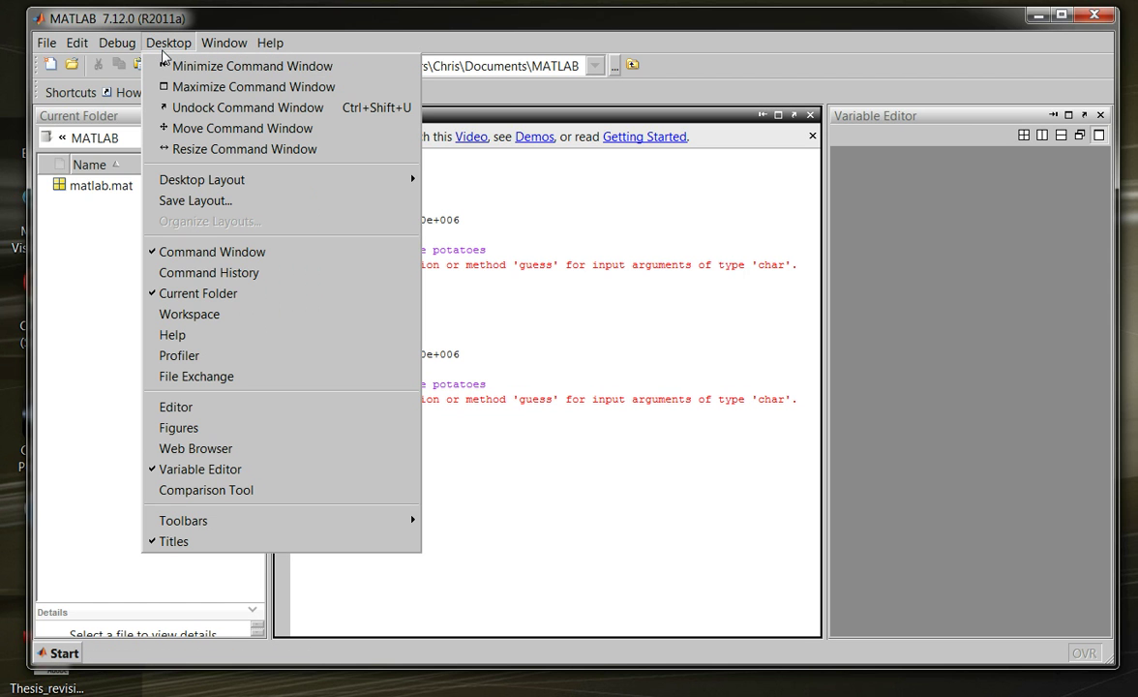
left_click(191, 276)
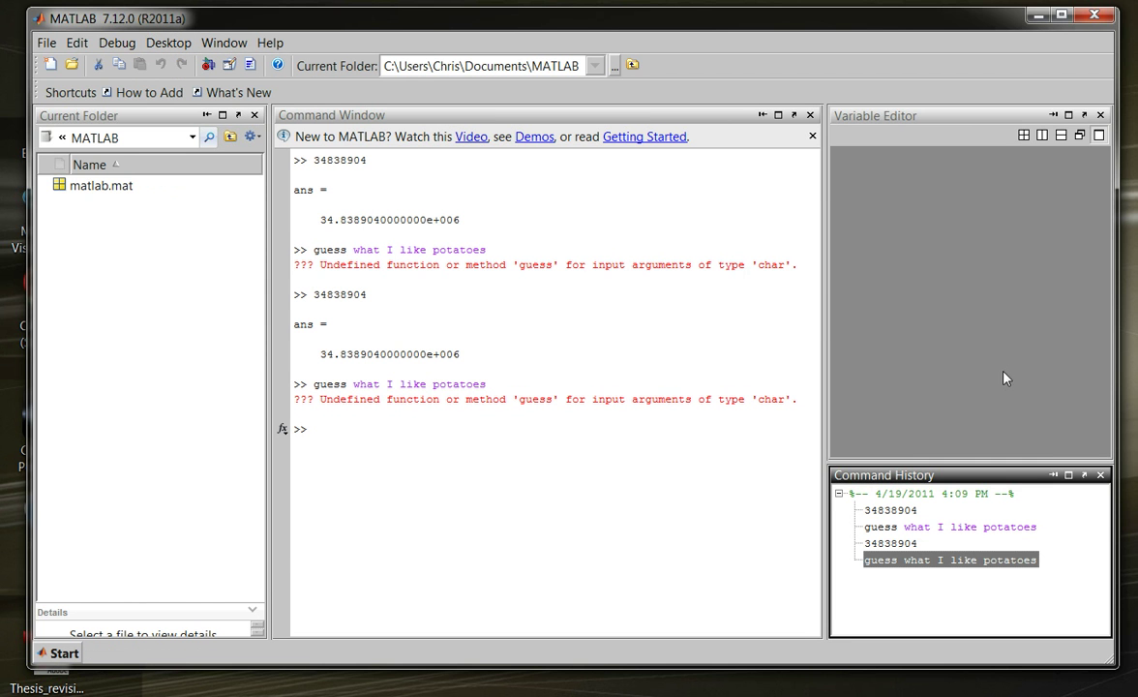
left_click(153, 42)
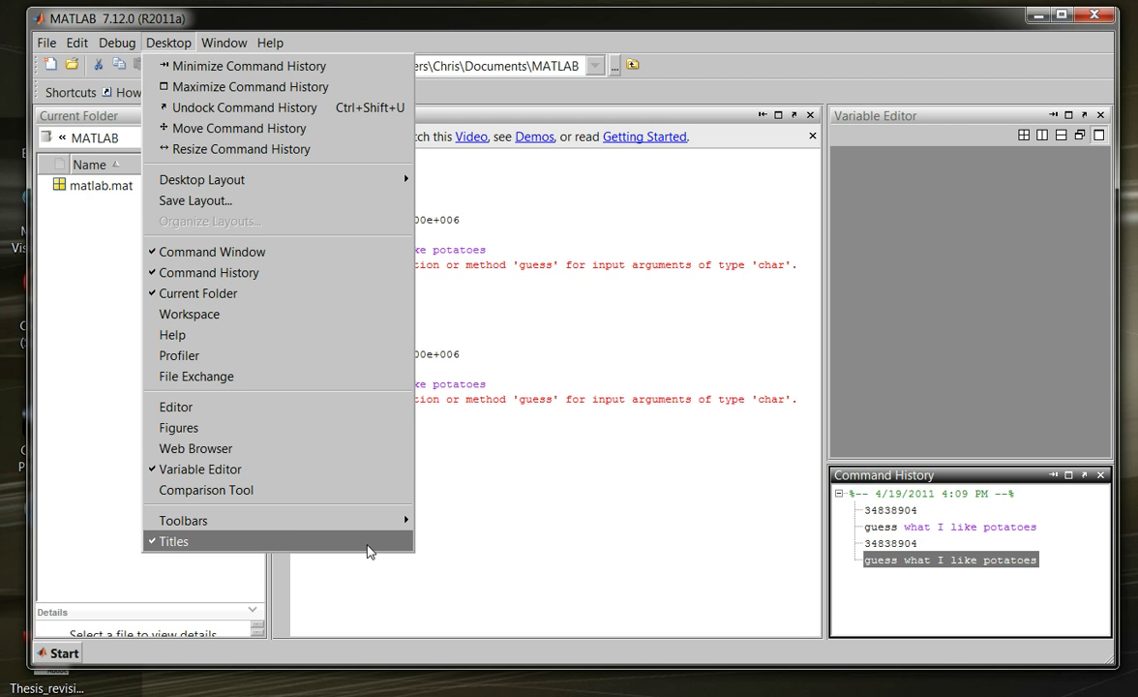
Close the Desktop menu unchanged, then select and deselect some Command Window output
left_click(508, 424)
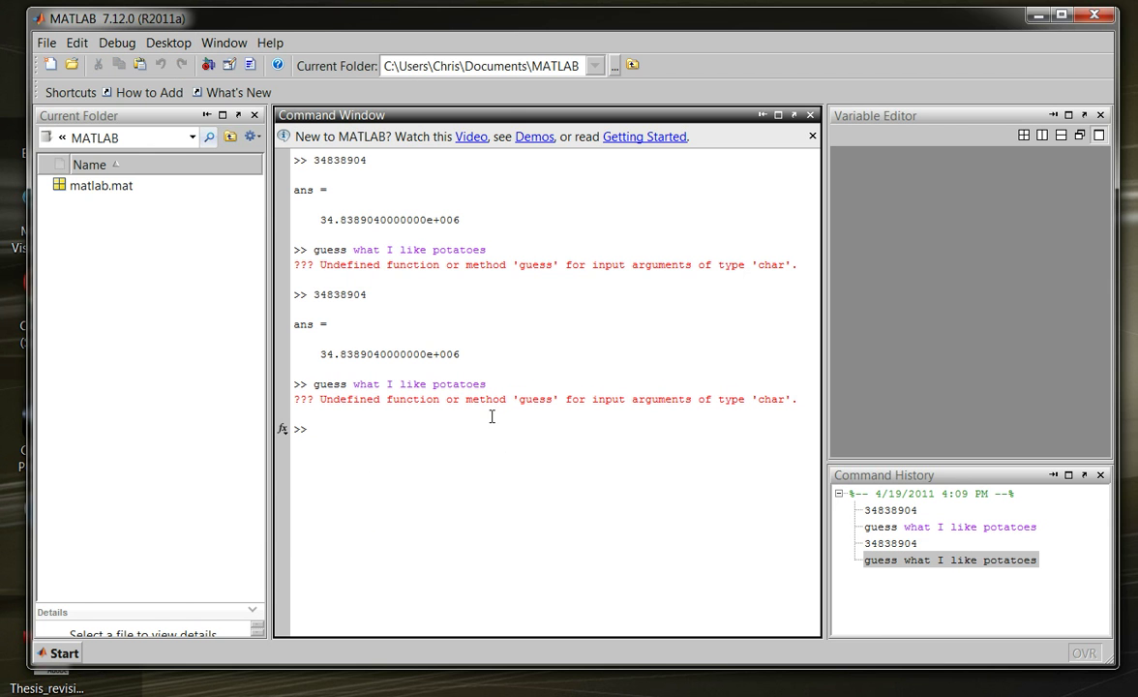
left_click_drag(491, 416, 418, 220)
left_click(418, 220)
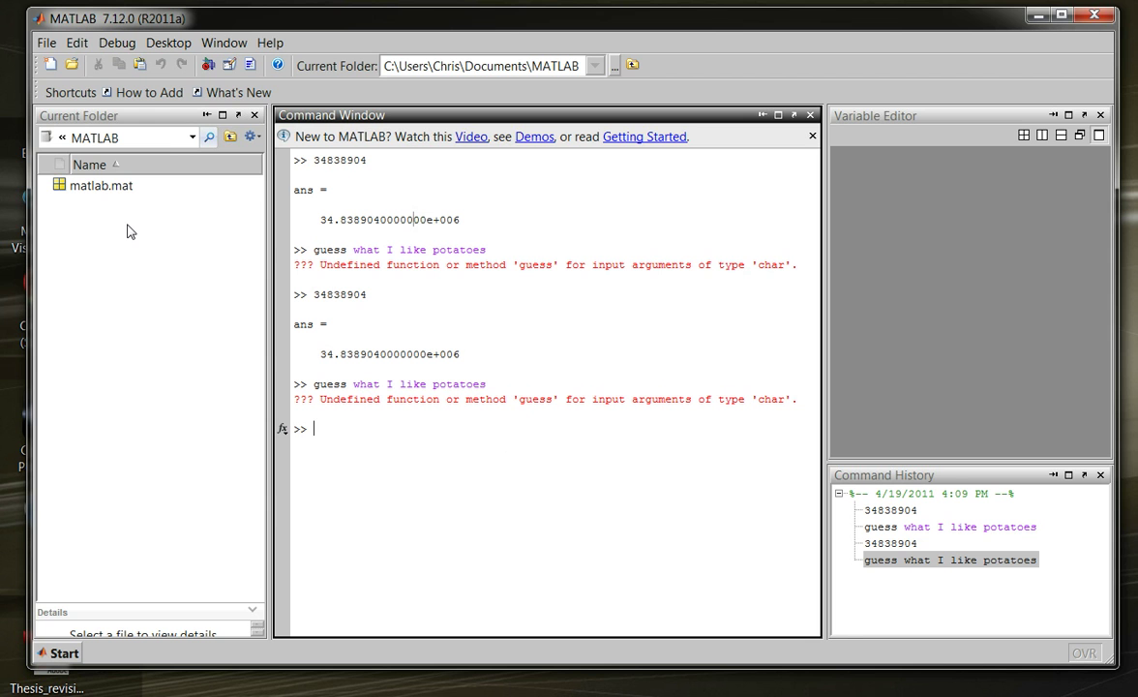